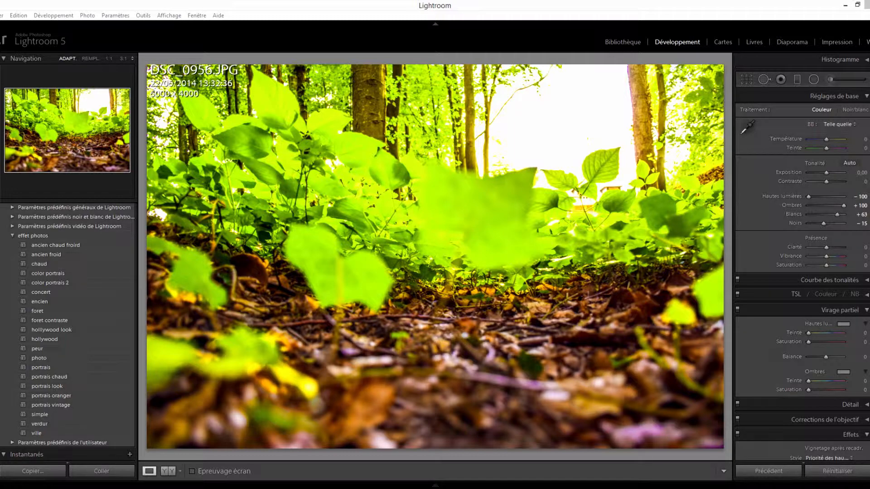
- Compare the original and edited photo in the side-by-side and split before/after layouts, vertical and horizontal, and return to the loupe view
{"action": "key", "text": "y"}
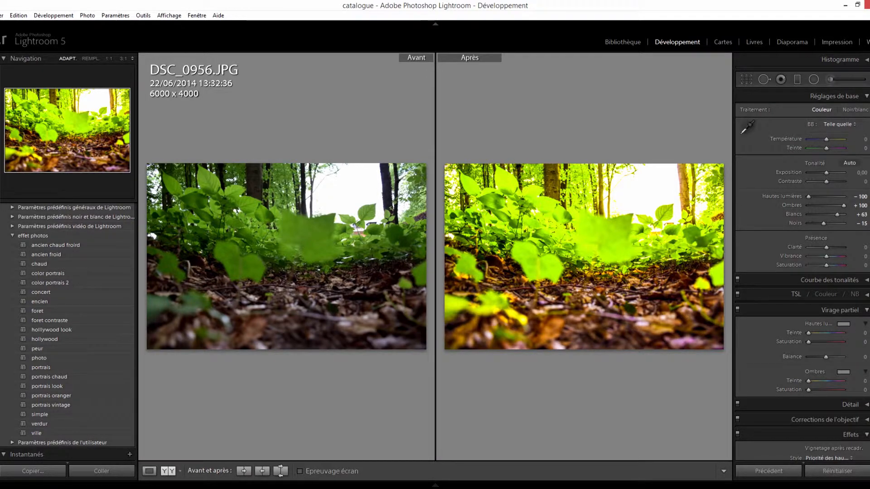
{"action": "key", "text": "shift+y"}
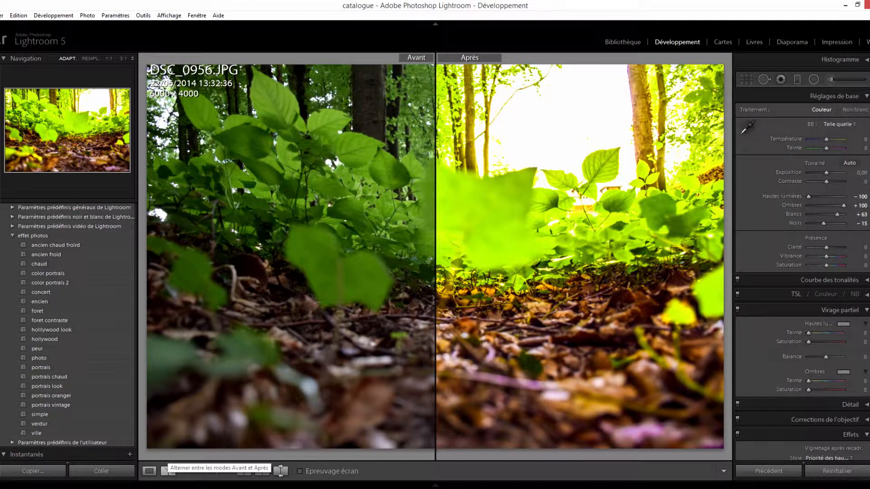
{"action": "left_click", "coordinate": [167, 471]}
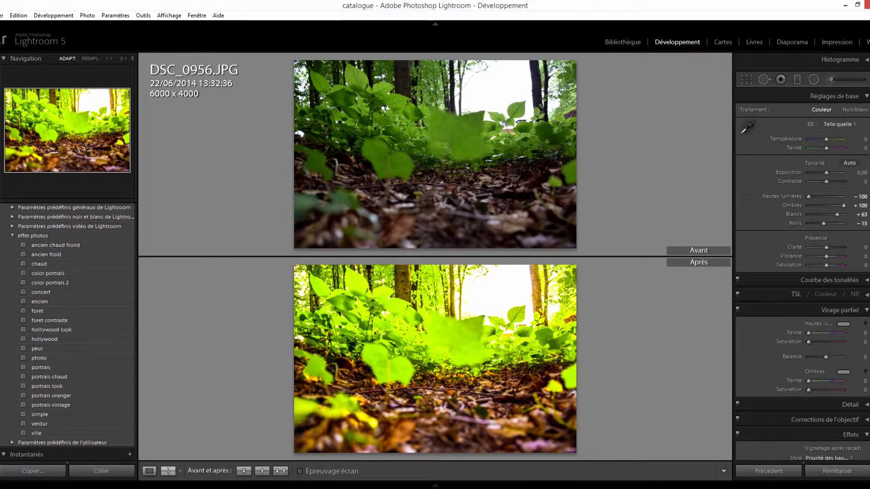
{"action": "left_click", "coordinate": [168, 471]}
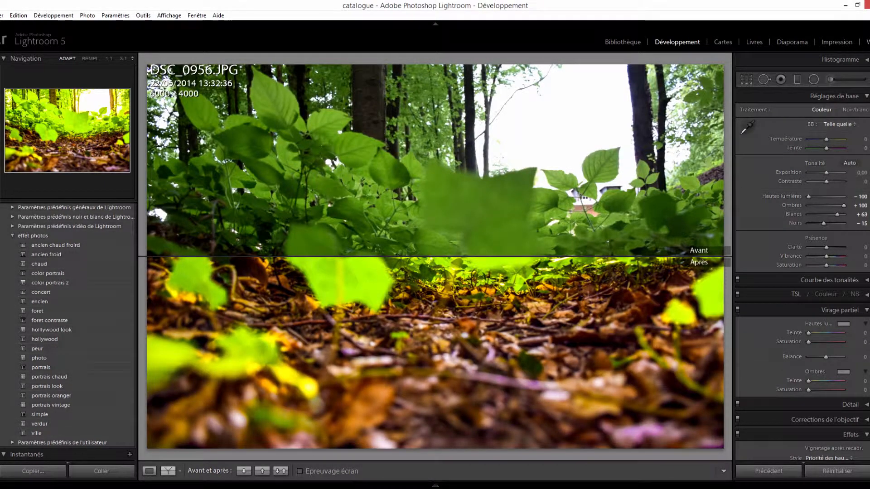
{"action": "left_click", "coordinate": [168, 471]}
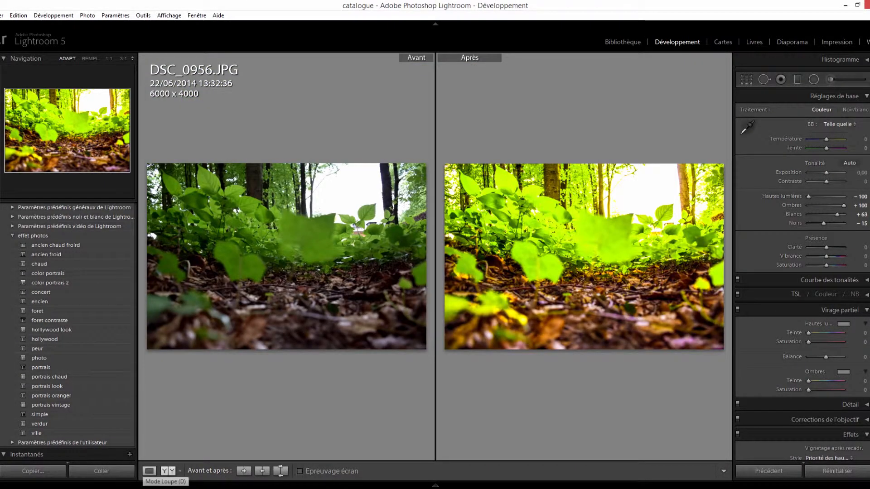
{"action": "left_click", "coordinate": [149, 471]}
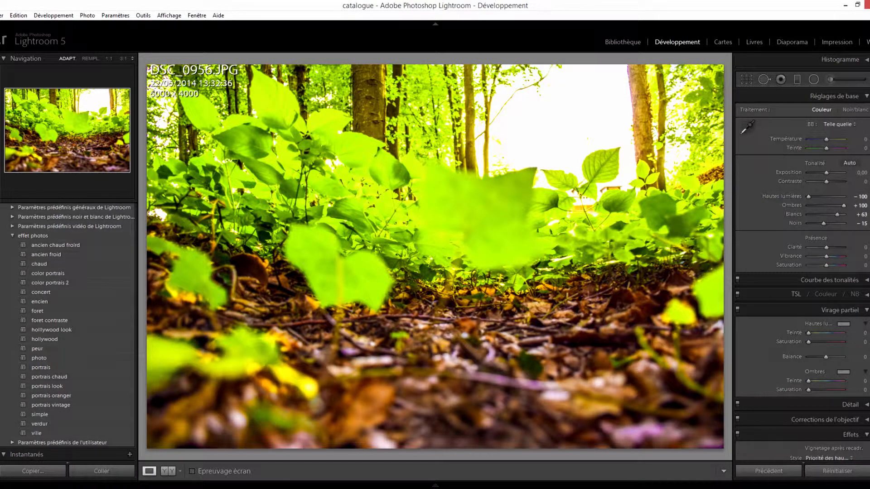
- Delete the two existing adjustment brush edits, one on the large leaf and one on the leaf-covered ground
{"action": "left_click", "coordinate": [830, 79]}
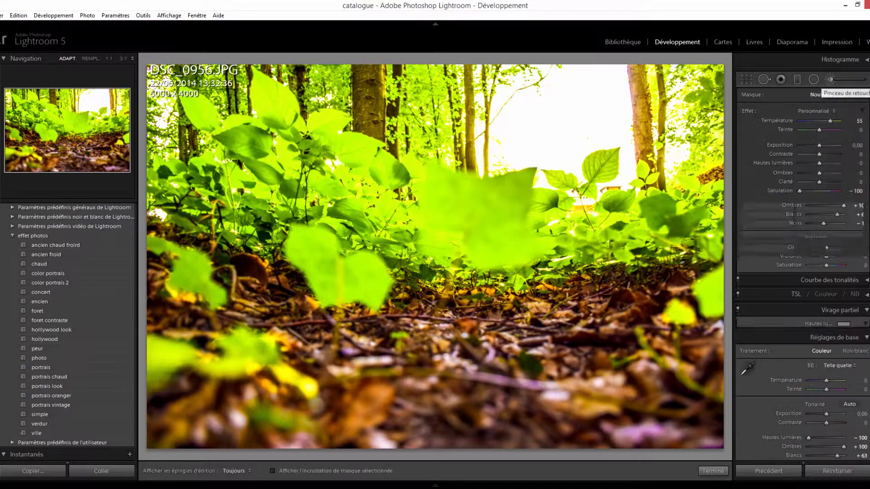
{"action": "left_click", "coordinate": [490, 234]}
{"action": "key", "text": "Delete"}
{"action": "left_click", "coordinate": [530, 335]}
{"action": "key", "text": "Delete"}
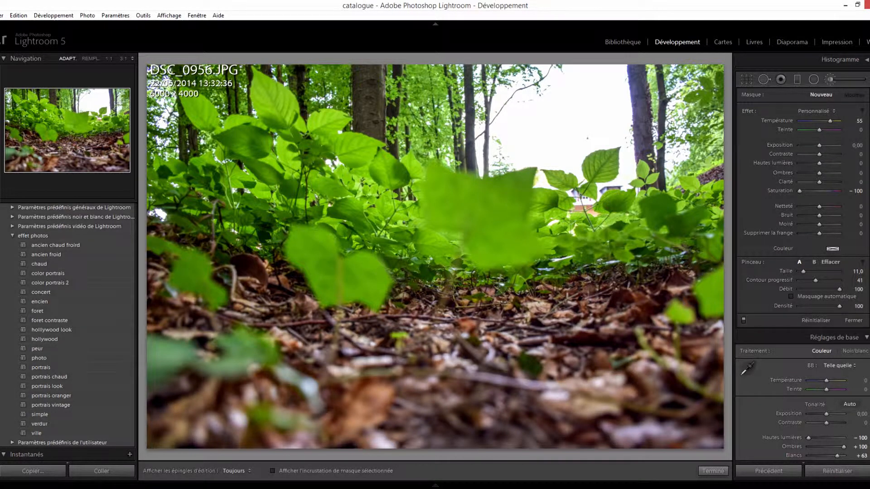
- Look through the forest photos in the library grid and select photo 17, the low view of green leaves
{"action": "key", "text": "g"}
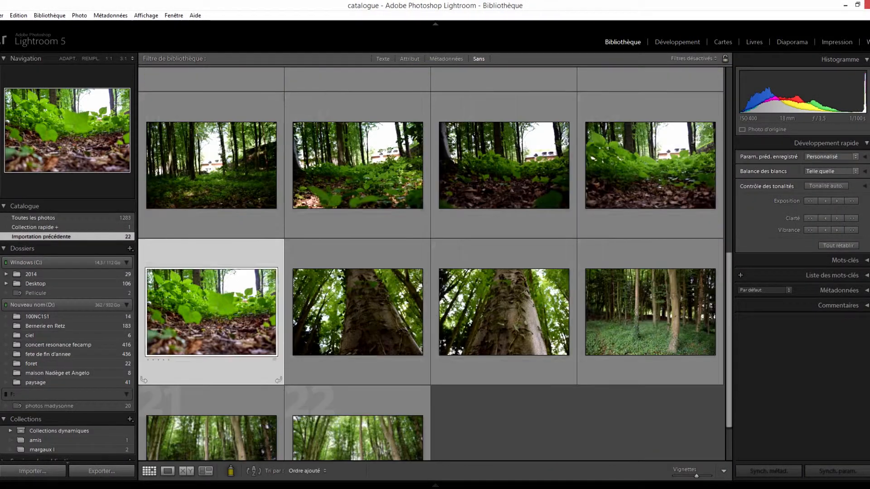
{"action": "scroll", "coordinate": [503, 182], "scroll_direction": "up", "scroll_amount": 2}
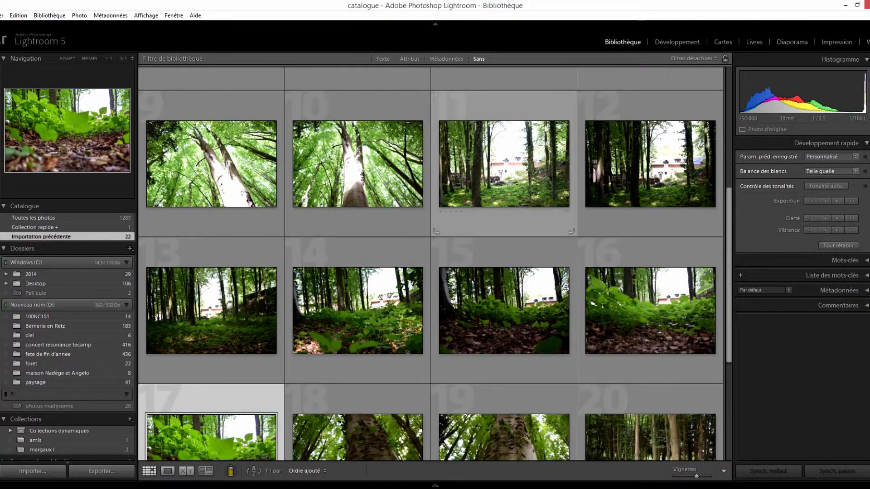
{"action": "scroll", "coordinate": [431, 263], "scroll_direction": "down", "scroll_amount": 2}
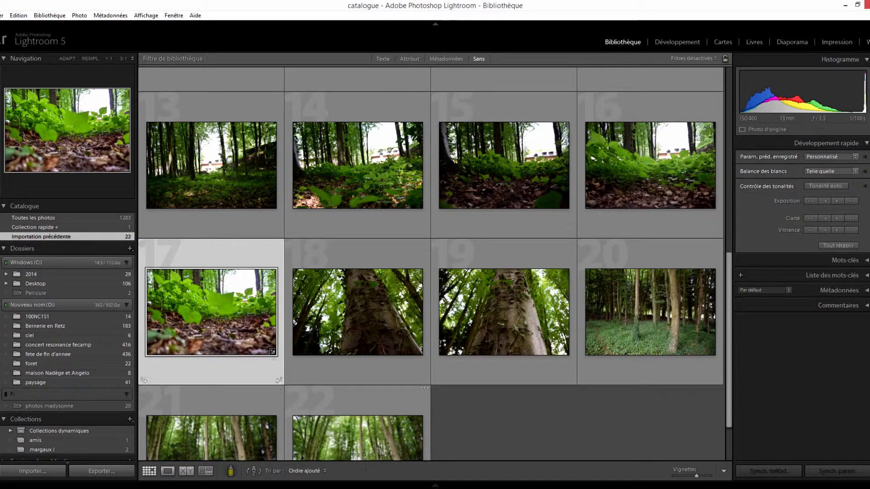
{"action": "scroll", "coordinate": [273, 363], "scroll_direction": "down", "scroll_amount": 1}
{"action": "scroll", "coordinate": [254, 290], "scroll_direction": "up", "scroll_amount": 1}
{"action": "scroll", "coordinate": [271, 294], "scroll_direction": "down", "scroll_amount": 1}
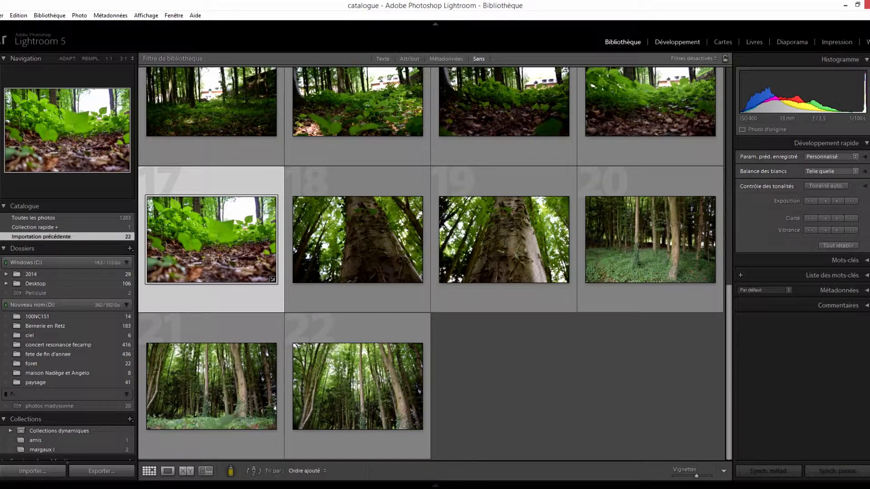
{"action": "left_click", "coordinate": [358, 240]}
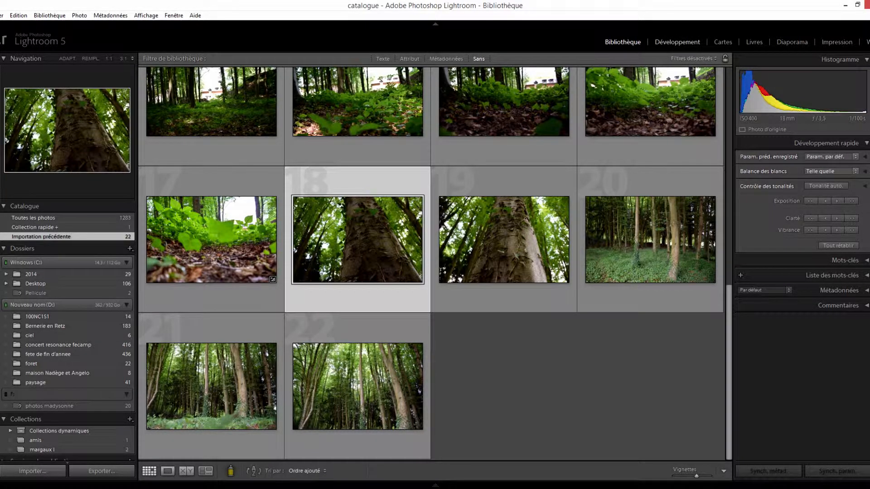
{"action": "left_click", "coordinate": [217, 240]}
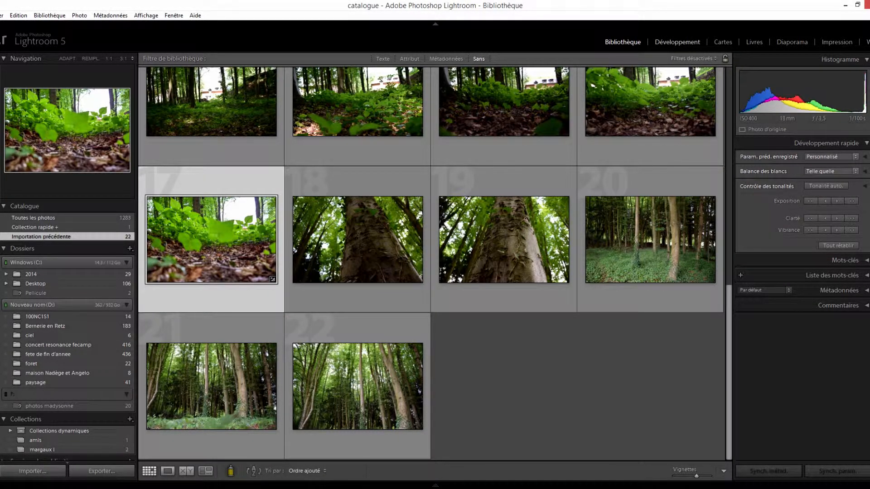
- Open the selected photo for developing and compare it side by side with its original version
{"action": "key", "text": "d"}
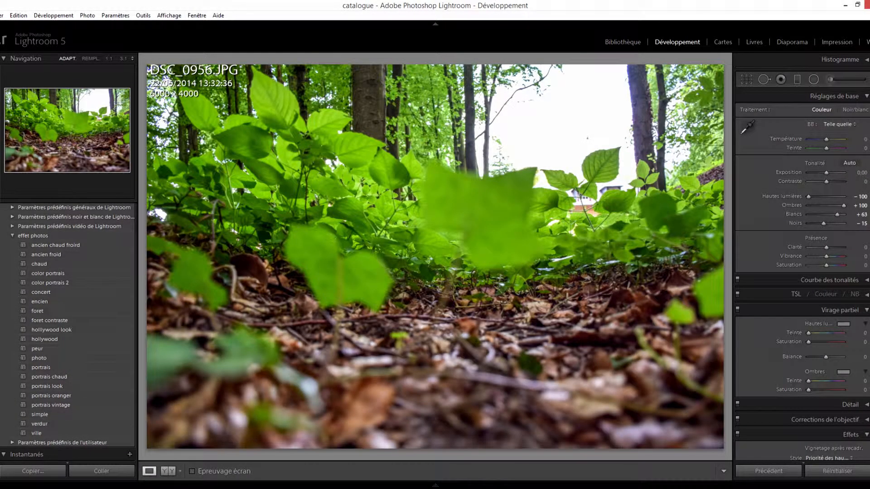
{"action": "left_click", "coordinate": [168, 471]}
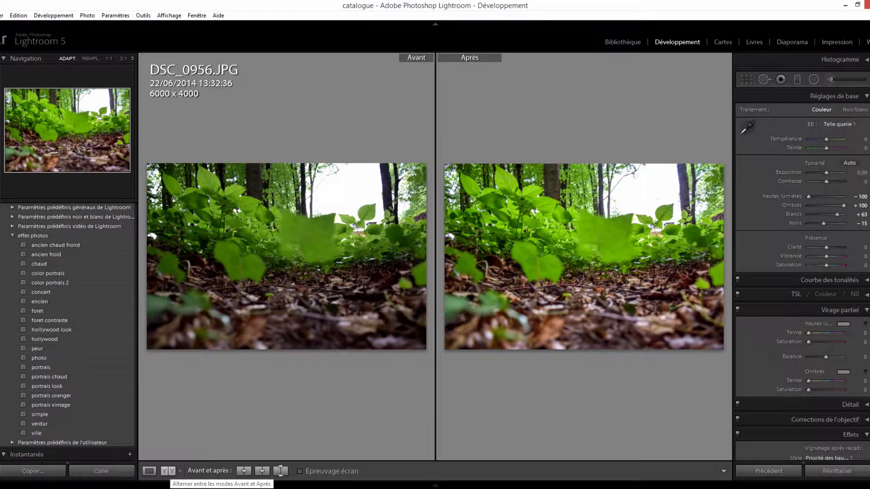
{"action": "key", "text": "y"}
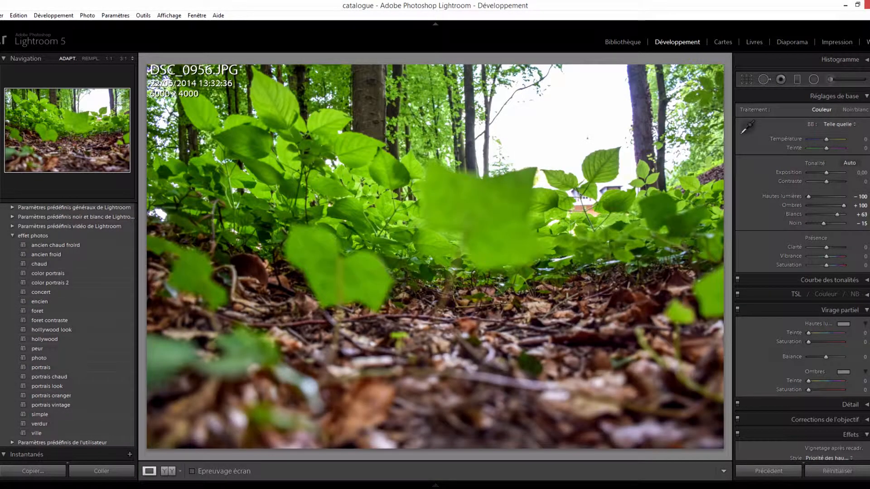
- Reset Blancs, Noirs, Ombres and Hautes lumières to 0 and check the photo against the original in the before/after view
{"action": "left_click", "coordinate": [860, 214]}
{"action": "type", "text": "0"}
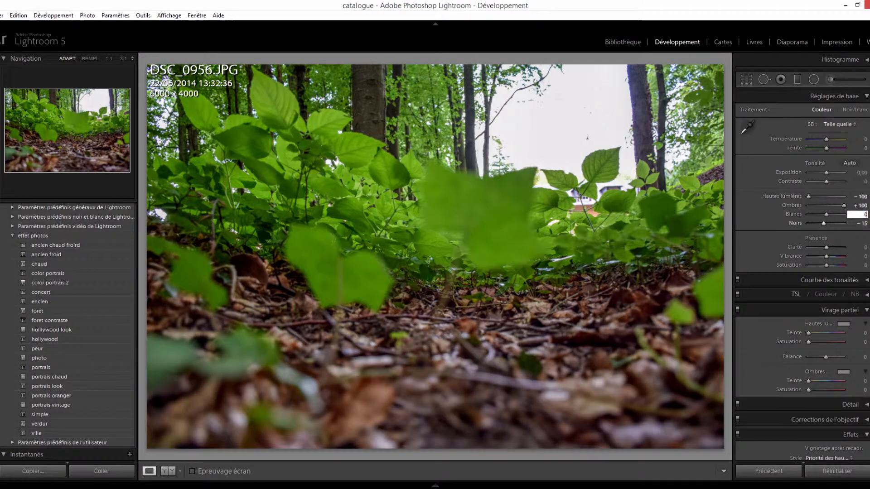
{"action": "left_click", "coordinate": [861, 223]}
{"action": "type", "text": "0"}
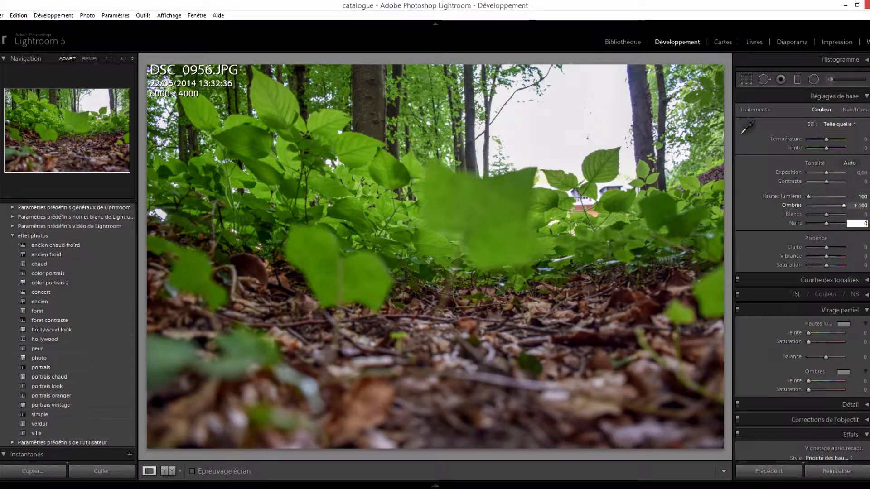
{"action": "left_click", "coordinate": [860, 205]}
{"action": "type", "text": "0"}
{"action": "key", "text": "Return"}
{"action": "left_click", "coordinate": [860, 196]}
{"action": "type", "text": "0"}
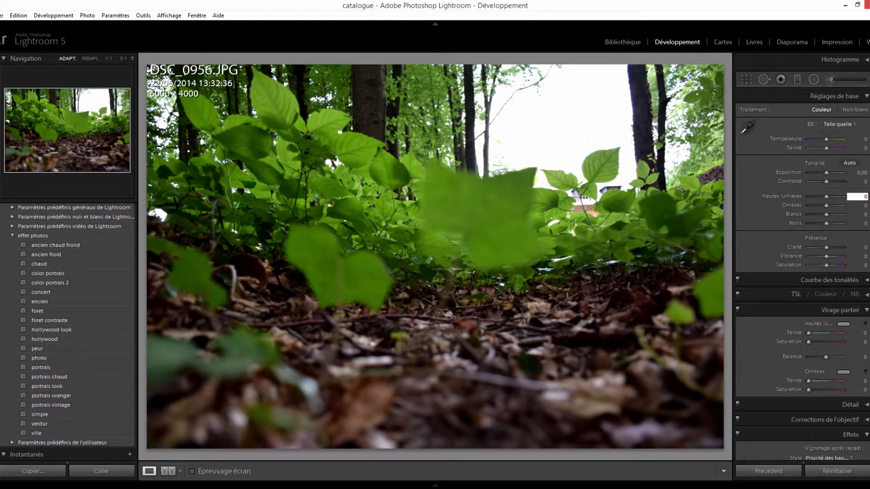
{"action": "left_click", "coordinate": [168, 471]}
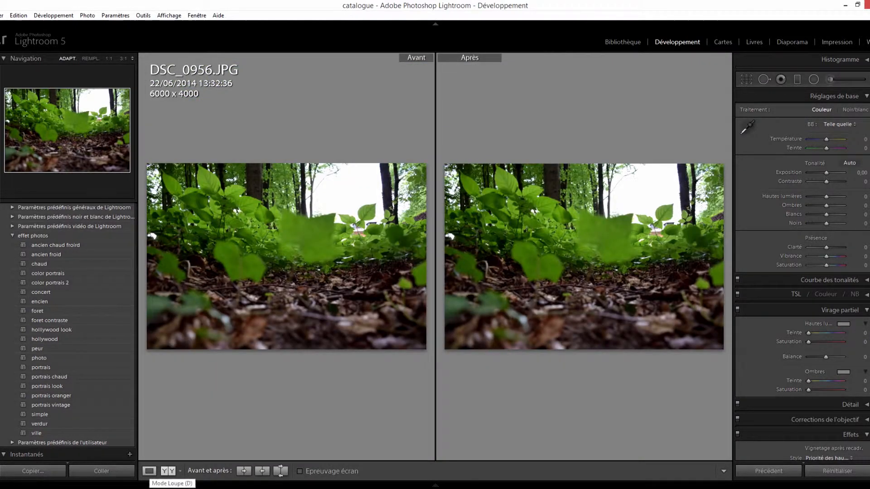
{"action": "key", "text": "y"}
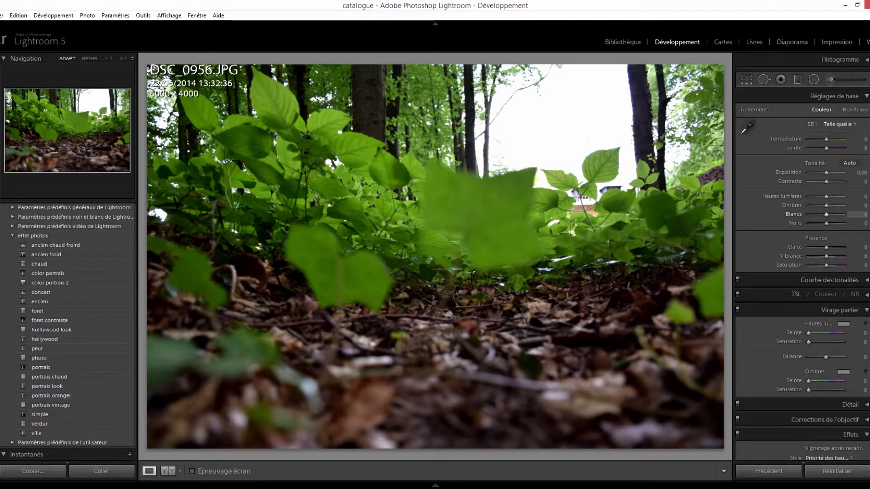
- Set Blancs to -100, Hautes lumières to -100 and Ombres to +52 in the basic adjustments
{"action": "key", "text": "alt"}
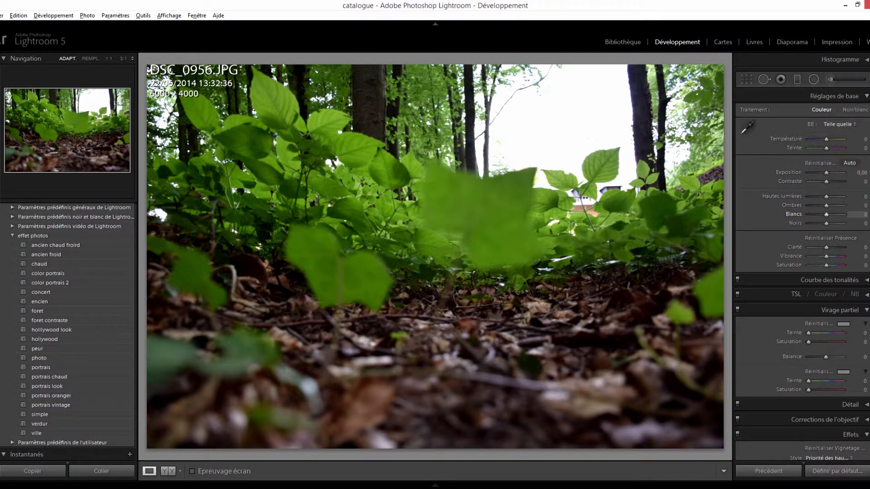
{"action": "left_click_drag", "start_coordinate": [826, 215], "coordinate": [807, 214]}
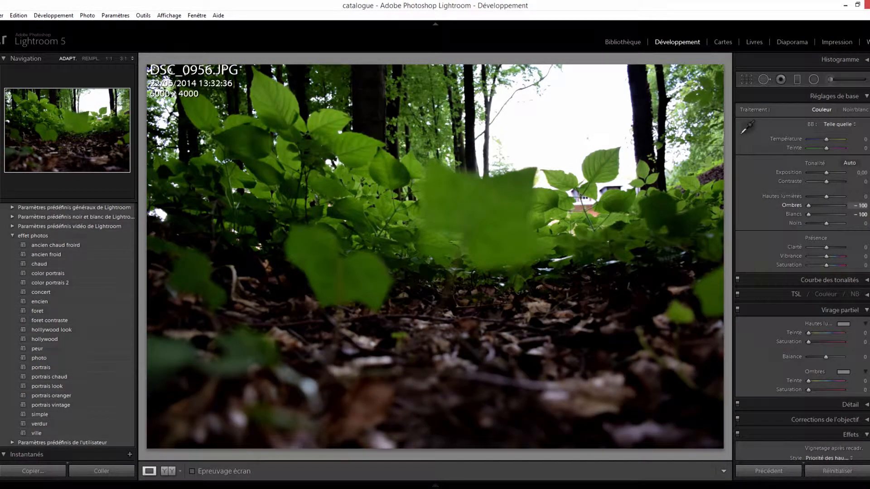
{"action": "mouse_move", "coordinate": [808, 206]}
{"action": "left_mouse_down"}
{"action": "mouse_move", "coordinate": [844, 205]}
{"action": "mouse_move", "coordinate": [808, 197]}
{"action": "mouse_move", "coordinate": [843, 197]}
{"action": "mouse_move", "coordinate": [808, 196]}
{"action": "left_mouse_up"}
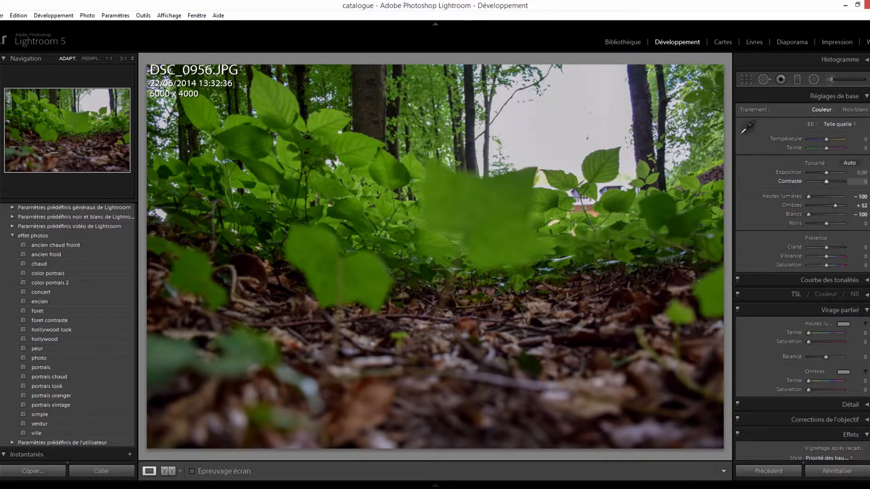
- Try changing Exposition and raising Contraste to +100, and reset both to 0
{"action": "left_click_drag", "start_coordinate": [826, 172], "coordinate": [843, 182]}
{"action": "double_click", "coordinate": [830, 173]}
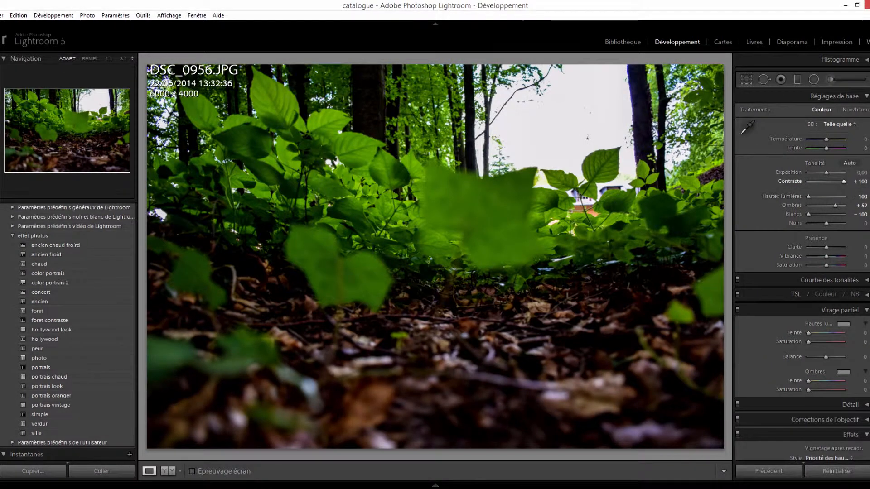
{"action": "double_click", "coordinate": [843, 181]}
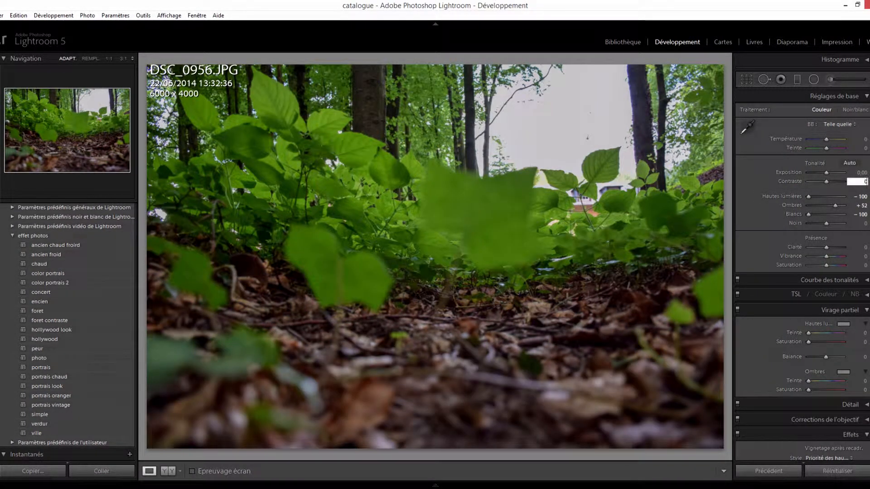
{"action": "key", "text": "comma"}
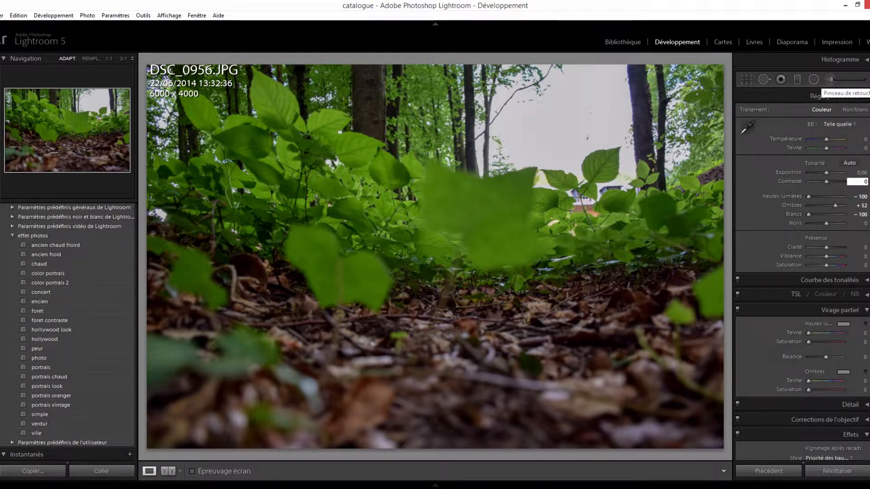
- Paint the lower edge of the leaf-covered ground grey with a size 16 adjustment brush at Température 55 and Saturation -100
{"action": "left_click", "coordinate": [829, 79]}
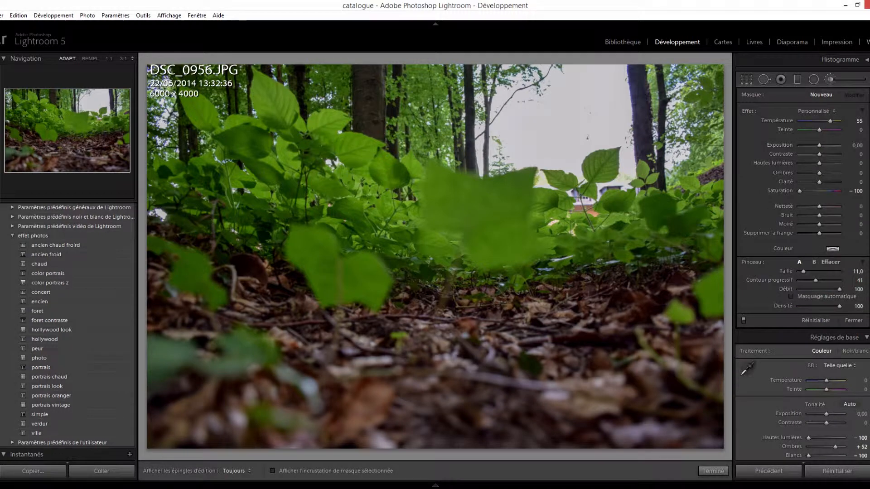
{"action": "scroll", "coordinate": [435, 257], "scroll_direction": "up", "scroll_amount": 1}
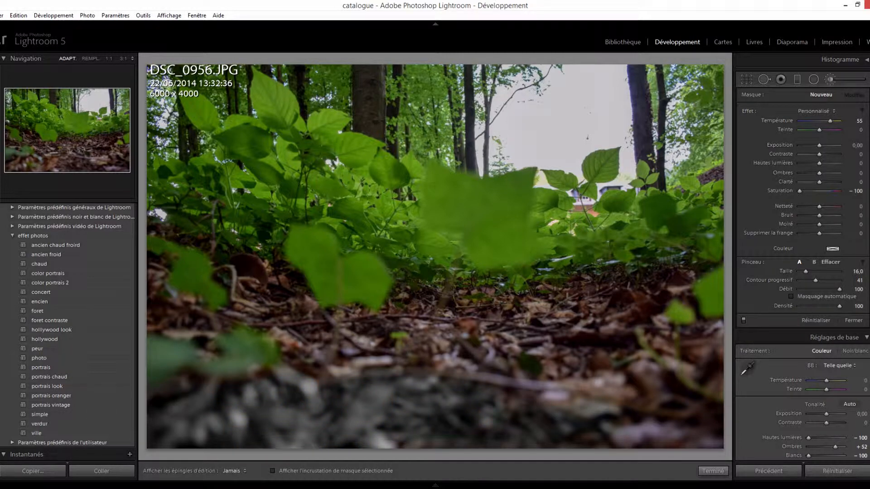
{"action": "left_click_drag", "start_coordinate": [160, 430], "coordinate": [693, 417]}
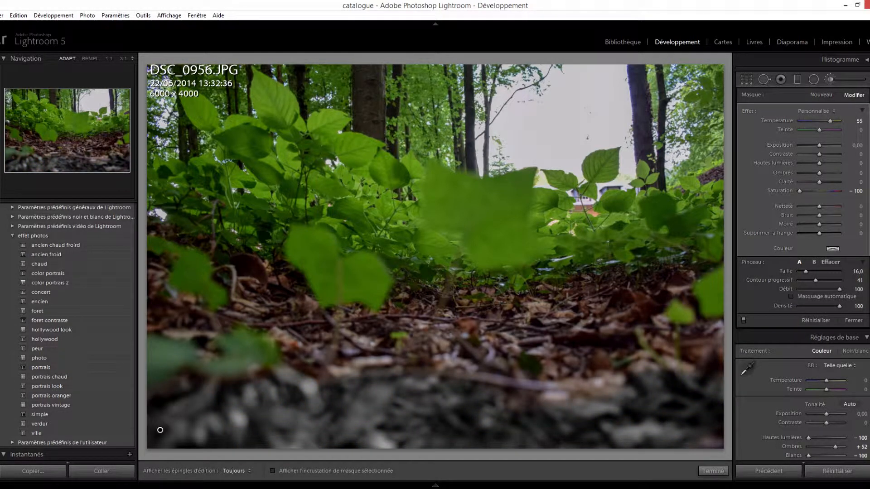
- Set the brush size to 34.9 and its Contour progressif to 37, and paint a desaturated patch on the ground right of center
{"action": "scroll", "coordinate": [725, 268], "scroll_direction": "up", "scroll_amount": 8}
{"action": "scroll", "coordinate": [725, 268], "scroll_direction": "down", "scroll_amount": 4}
{"action": "scroll", "coordinate": [725, 268], "scroll_direction": "up", "scroll_amount": 5}
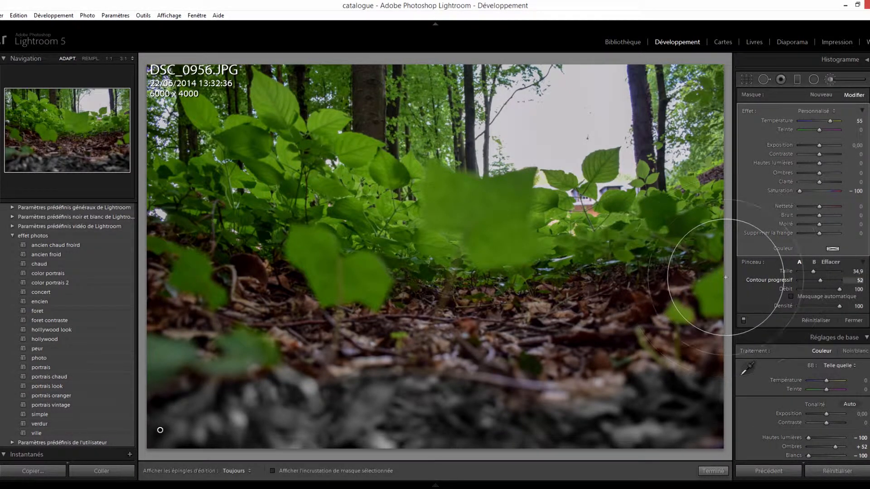
{"action": "scroll", "coordinate": [725, 268], "scroll_direction": "down", "scroll_amount": 7}
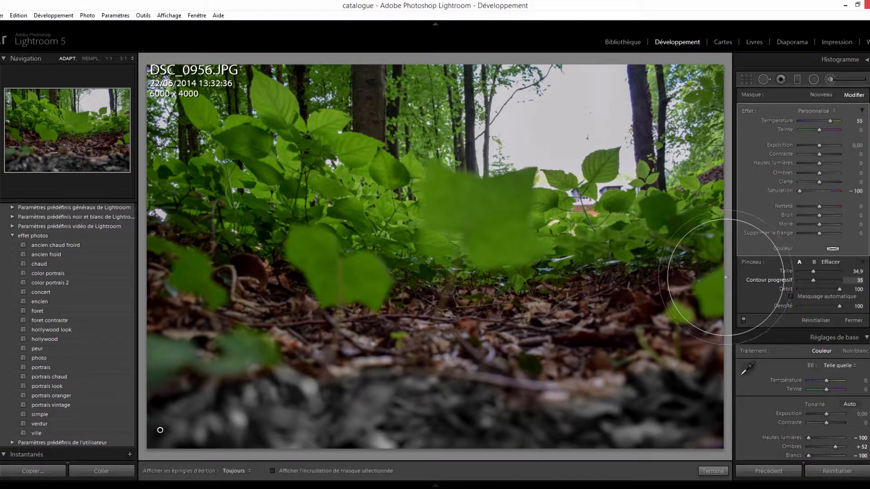
{"action": "left_click", "coordinate": [550, 355]}
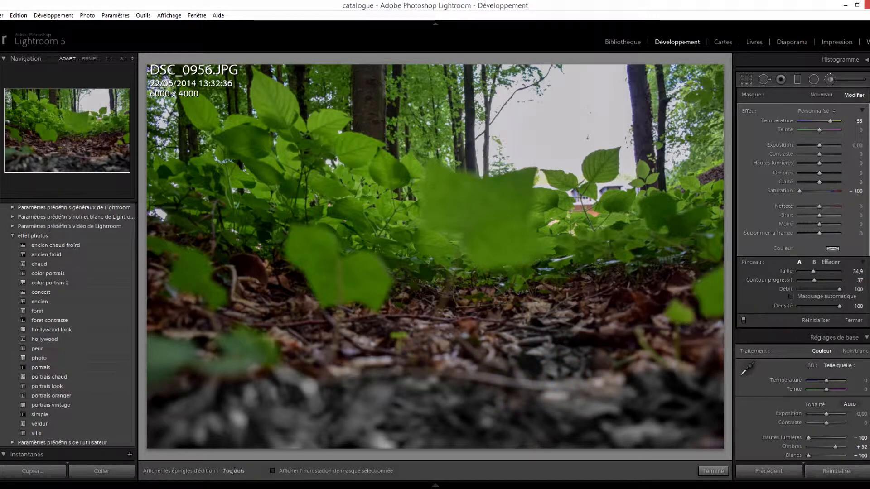
- Extend the desaturated area across the right and middle of the ground, using a Contour progressif of 0 and of 26
{"action": "scroll", "coordinate": [725, 268], "scroll_direction": "down", "scroll_amount": 8}
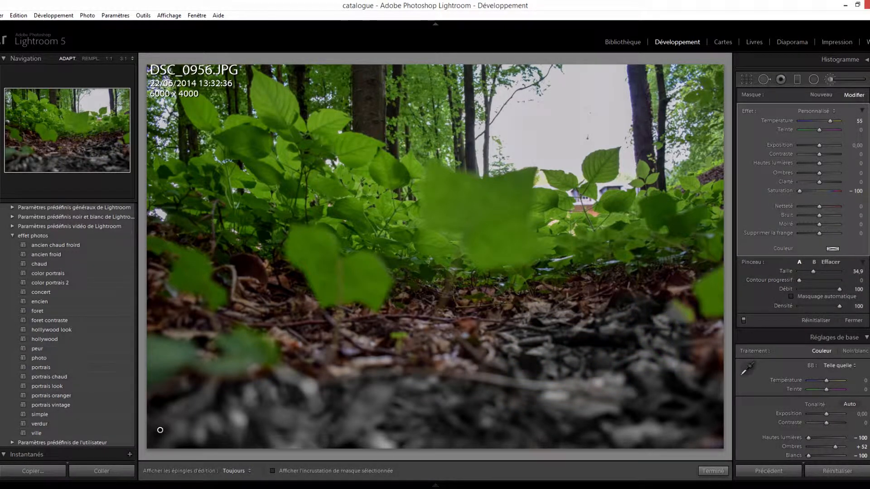
{"action": "scroll", "coordinate": [725, 278], "scroll_direction": "up", "scroll_amount": 10}
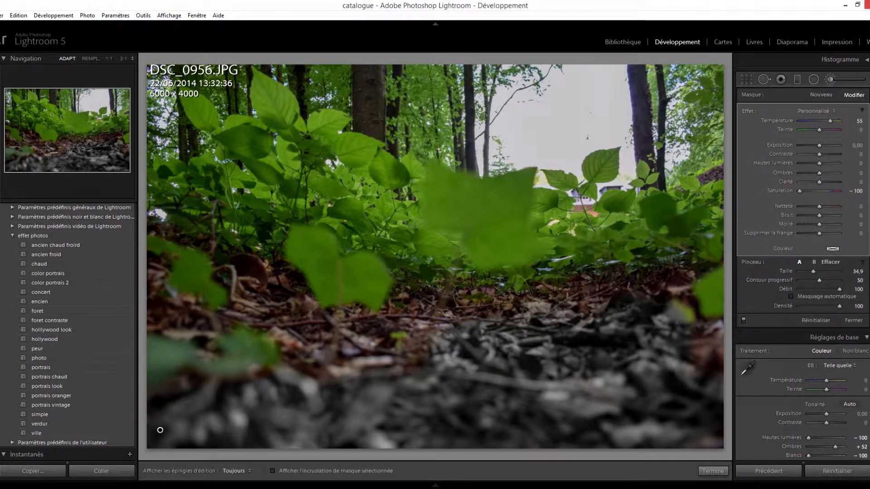
{"action": "key", "text": "h"}
{"action": "key", "text": "h"}
{"action": "scroll", "coordinate": [726, 278], "scroll_direction": "down", "scroll_amount": 5}
{"action": "scroll", "coordinate": [725, 277], "scroll_direction": "down", "scroll_amount": 1}
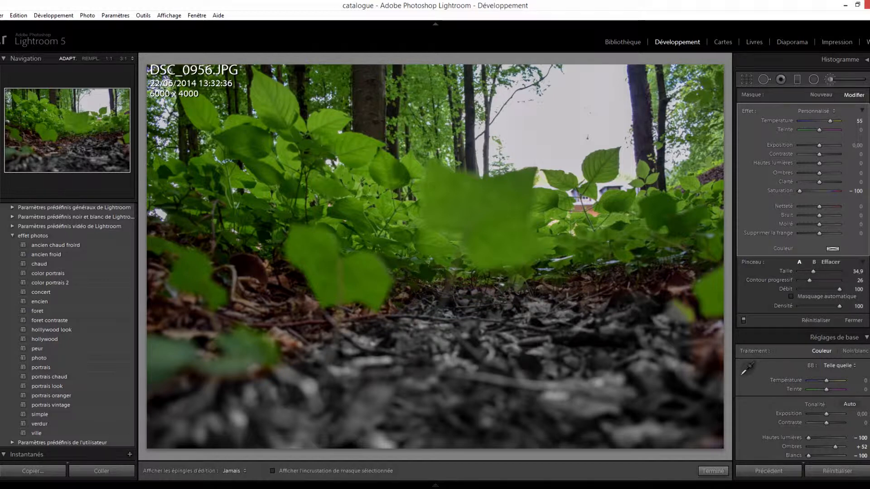
- Set the brush size to 15 and extend the desaturated area over the brown leaves at the ground's far right edge
{"action": "key", "text": "h"}
{"action": "scroll", "coordinate": [435, 257], "scroll_direction": "down", "scroll_amount": 1}
{"action": "scroll", "coordinate": [160, 430], "scroll_direction": "down", "scroll_amount": 4}
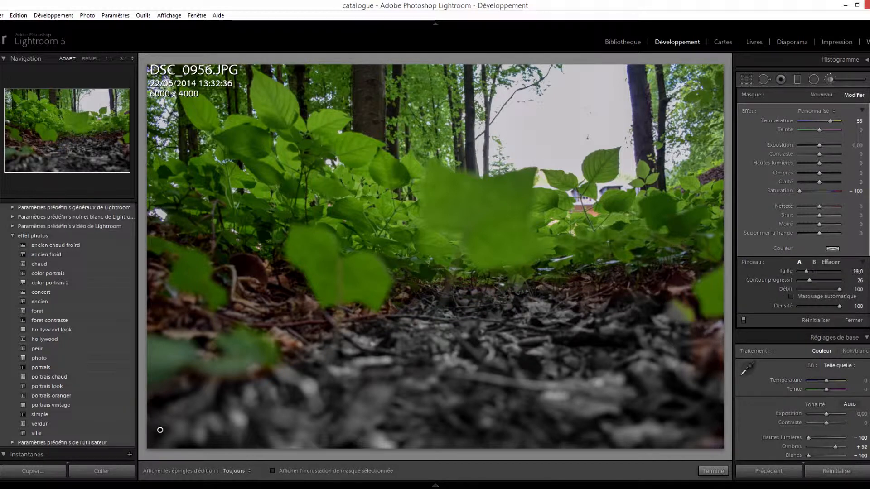
{"action": "scroll", "coordinate": [160, 430], "scroll_direction": "up", "scroll_amount": 1}
{"action": "scroll", "coordinate": [160, 429], "scroll_direction": "up", "scroll_amount": 1}
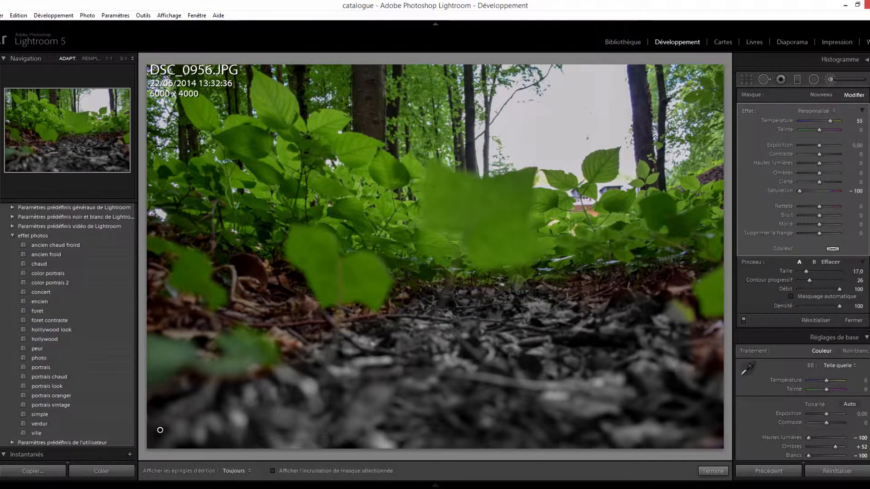
{"action": "scroll", "coordinate": [435, 256], "scroll_direction": "down", "scroll_amount": 1}
{"action": "key", "text": "h"}
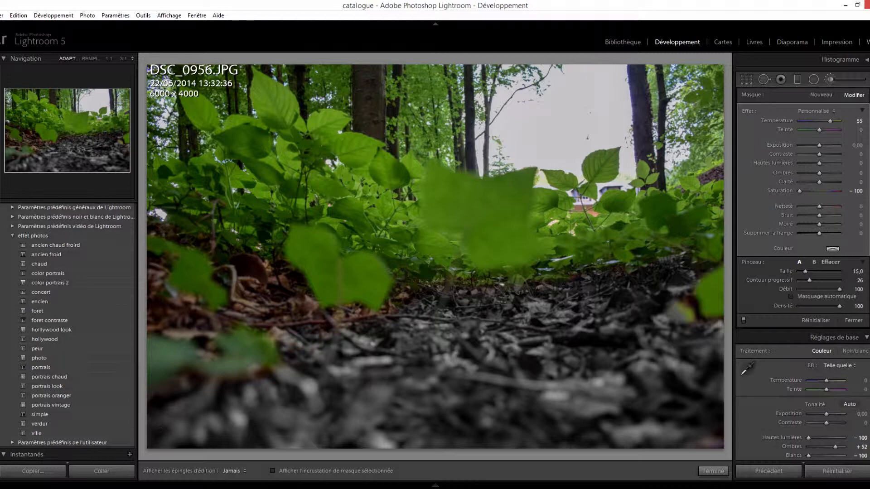
- Desaturate the remaining brown ground on the left around the green leaves, using brush sizes 15, 8 and 6
{"action": "key", "text": "h"}
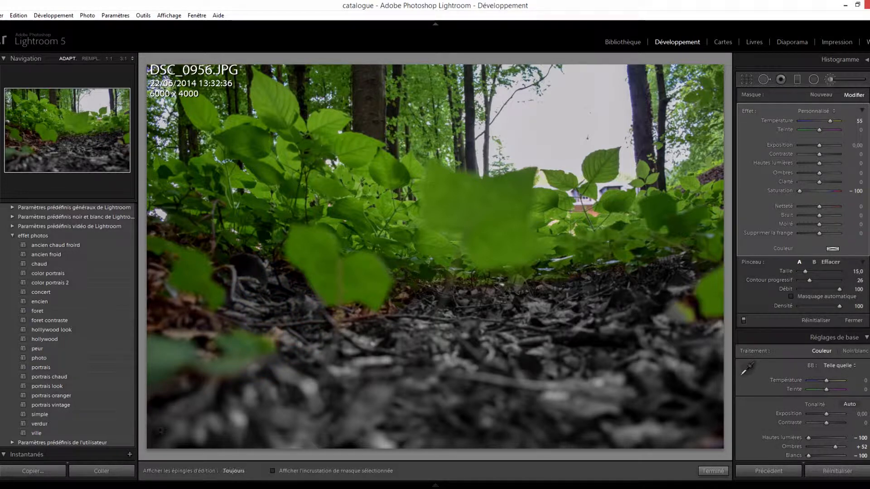
{"action": "key", "text": "h"}
{"action": "key", "text": "h"}
{"action": "key", "text": "bracketleft"}
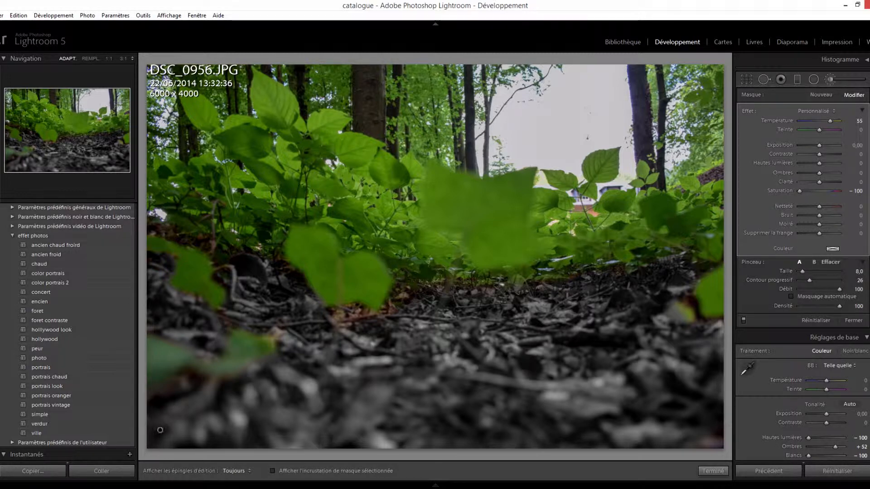
{"action": "key", "text": "h"}
{"action": "key", "text": "h"}
{"action": "key", "text": "bracketleft"}
{"action": "key", "text": "h"}
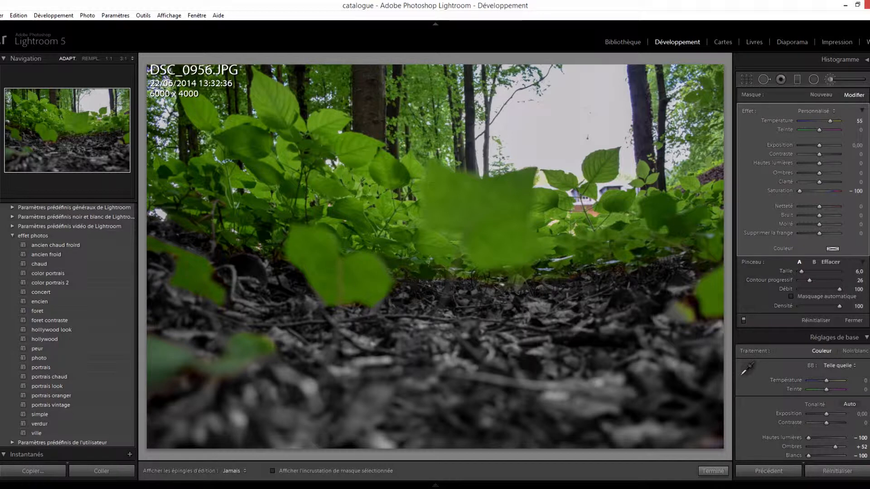
- Erase the desaturation from the small green leaf at the ground's right edge with a size 7 eraser and Contour progressif 30
{"action": "key", "text": "h"}
{"action": "key", "text": "alt"}
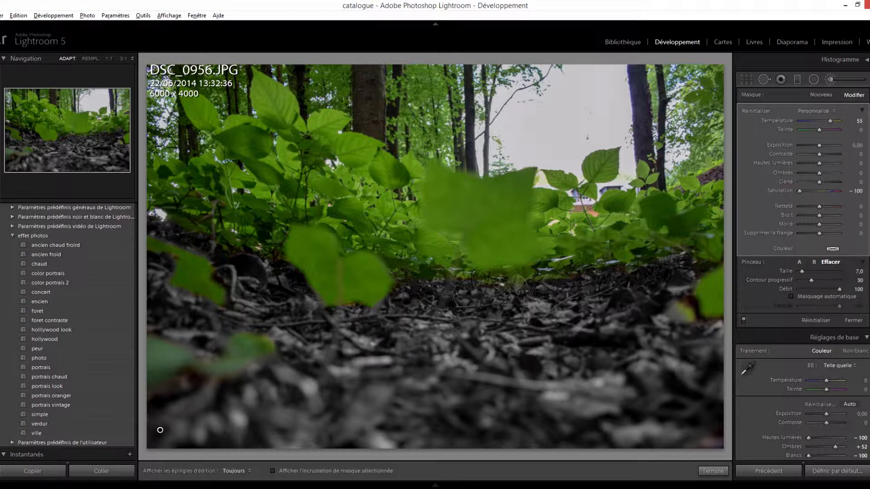
{"action": "key", "text": "h"}
{"action": "scroll", "coordinate": [435, 256], "scroll_direction": "down", "scroll_amount": 1}
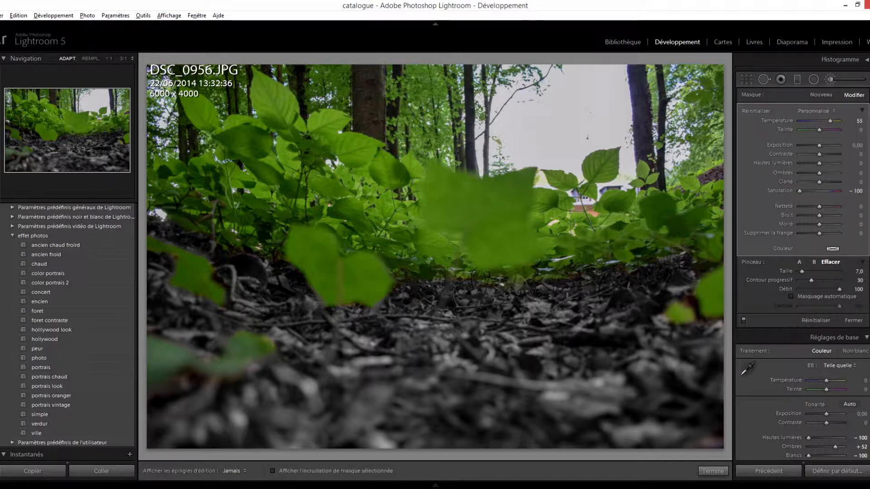
- Set the ground mask's Saturation to 40 and its Teinte to 24
{"action": "key", "text": "h"}
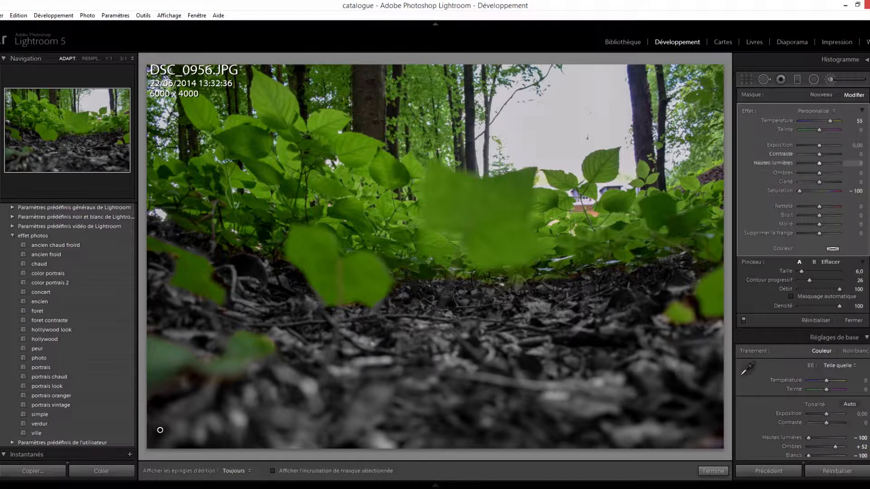
{"action": "left_click_drag", "start_coordinate": [800, 191], "coordinate": [827, 191]}
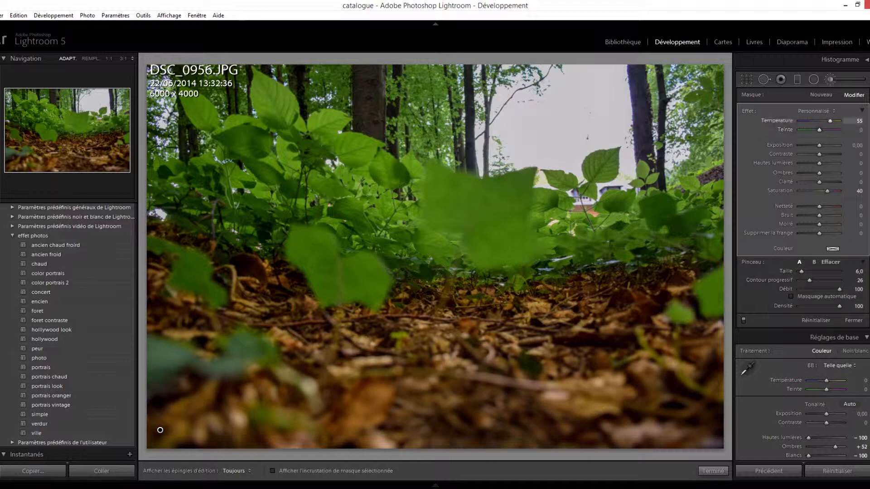
{"action": "left_click_drag", "start_coordinate": [830, 130], "coordinate": [822, 129]}
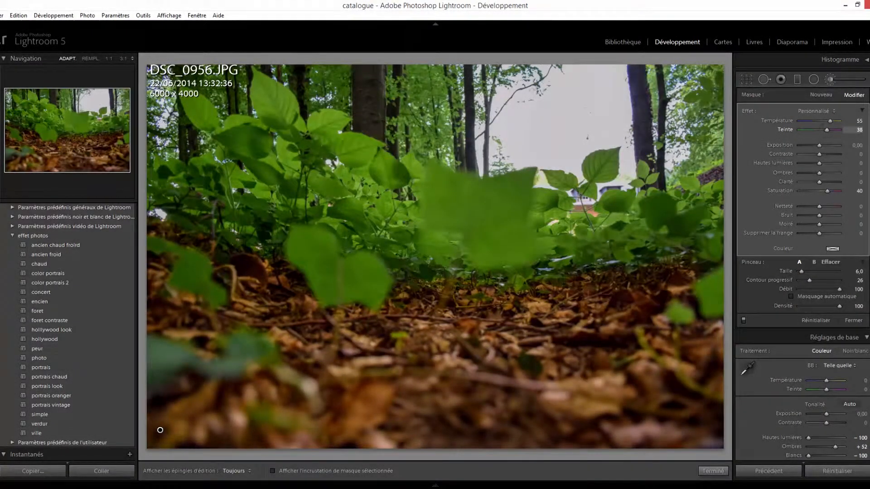
{"action": "left_click_drag", "start_coordinate": [827, 130], "coordinate": [822, 130]}
- Try raising the ground mask's Exposition to 0,48 and reset it to 0
{"action": "left_click_drag", "start_coordinate": [819, 145], "coordinate": [823, 145]}
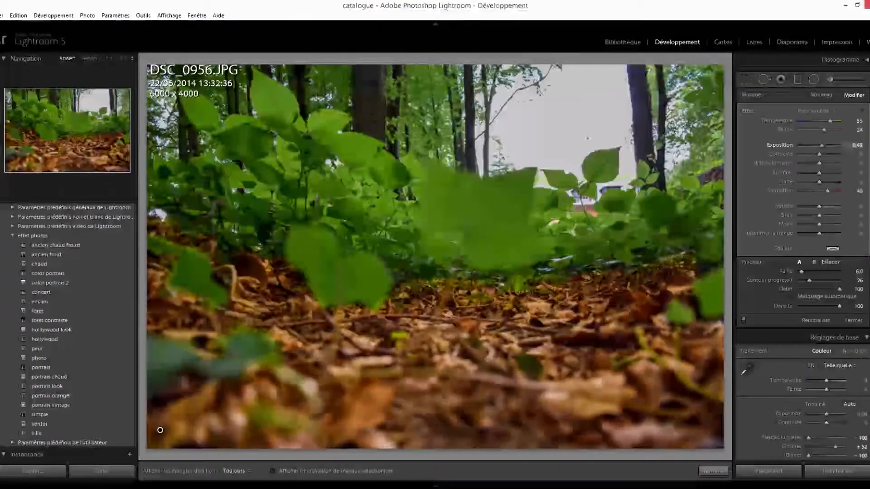
{"action": "left_click", "coordinate": [857, 145]}
{"action": "type", "text": "0"}
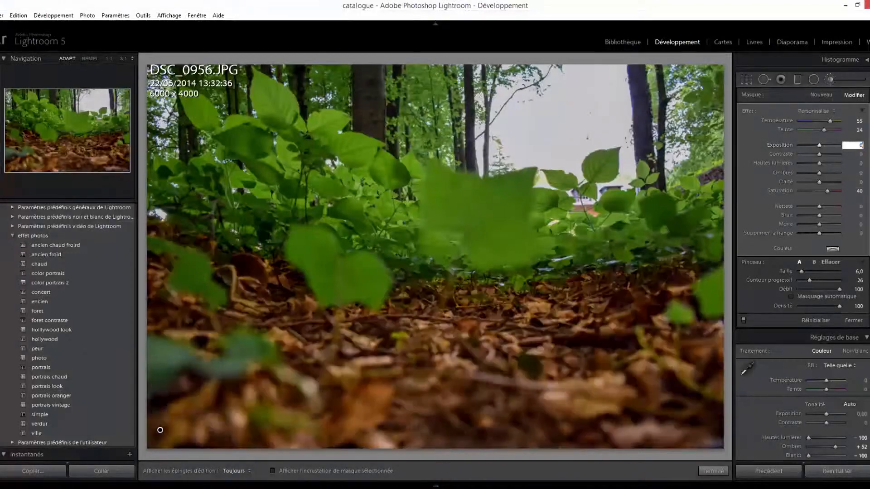
- Set the ground mask's Ombres to 12, Hautes lumières to 7 and Contraste to 80
{"action": "mouse_move", "coordinate": [819, 173]}
{"action": "left_mouse_down"}
{"action": "mouse_move", "coordinate": [839, 173]}
{"action": "mouse_move", "coordinate": [799, 173]}
{"action": "mouse_move", "coordinate": [822, 173]}
{"action": "mouse_move", "coordinate": [800, 163]}
{"action": "mouse_move", "coordinate": [839, 163]}
{"action": "mouse_move", "coordinate": [808, 154]}
{"action": "mouse_move", "coordinate": [835, 154]}
{"action": "left_mouse_up"}
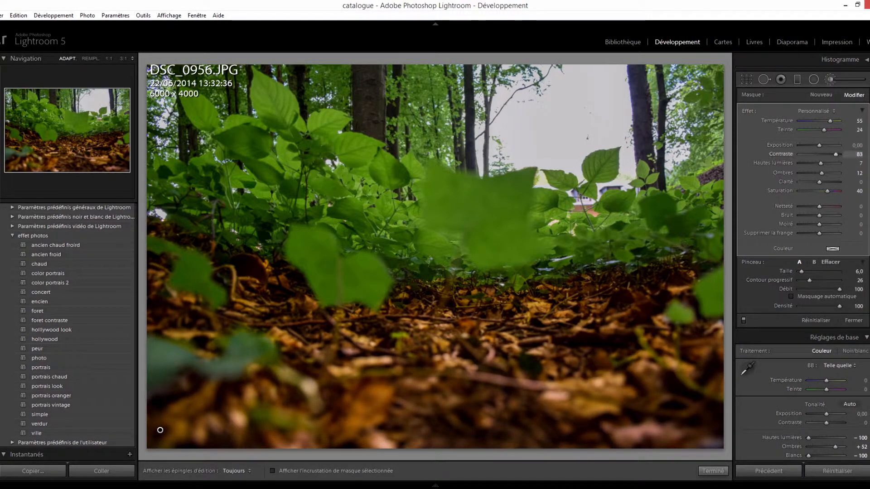
{"action": "left_click", "coordinate": [858, 155]}
{"action": "type", "text": "80"}
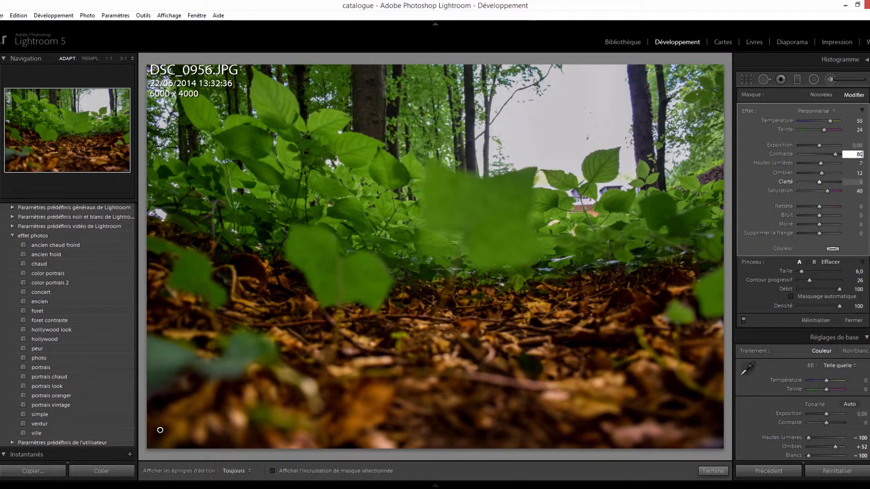
- Try Clarté at −100 and 100 on the ground mask, and set it to 60
{"action": "left_click_drag", "start_coordinate": [819, 182], "coordinate": [799, 182]}
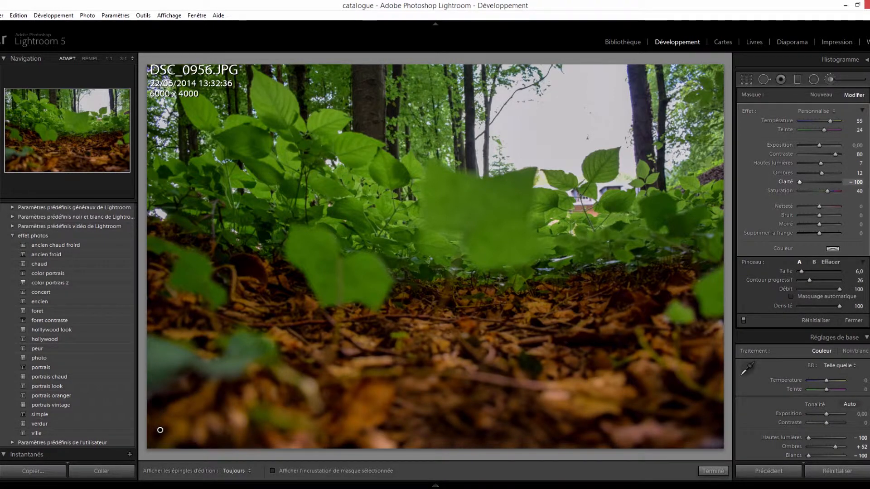
{"action": "left_click_drag", "start_coordinate": [799, 182], "coordinate": [839, 182]}
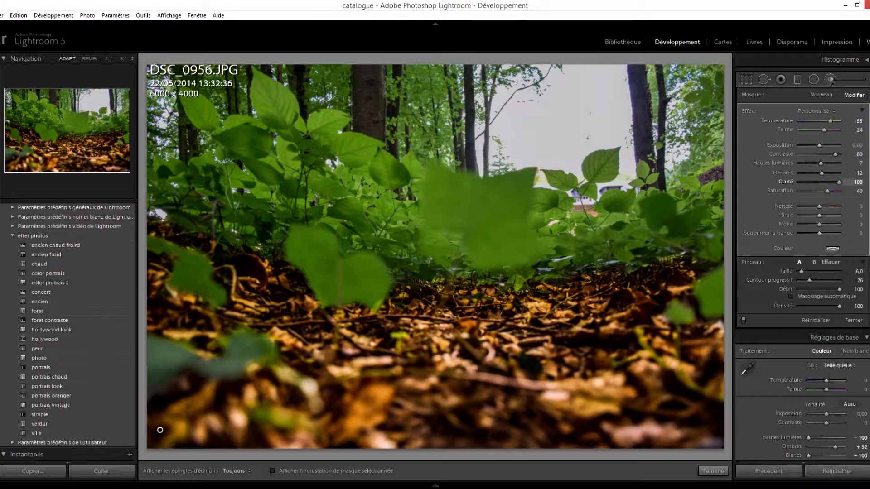
{"action": "key", "text": "ctrl+z"}
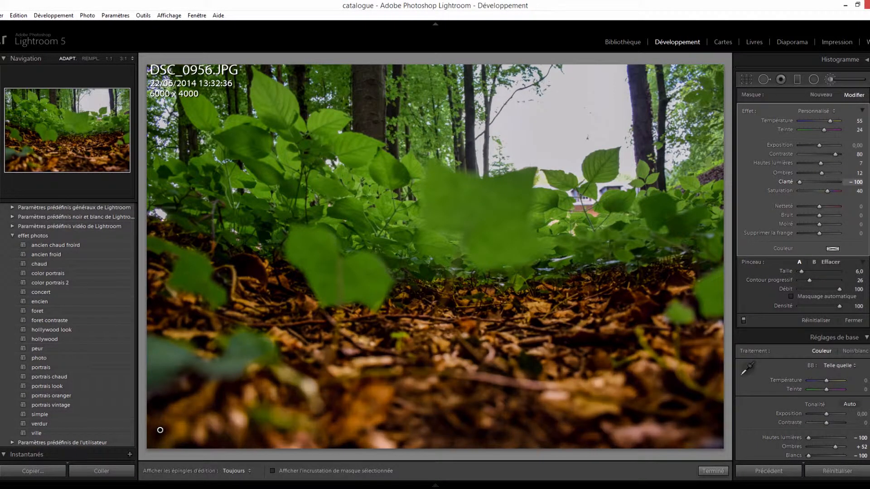
{"action": "left_click_drag", "start_coordinate": [808, 183], "coordinate": [831, 183]}
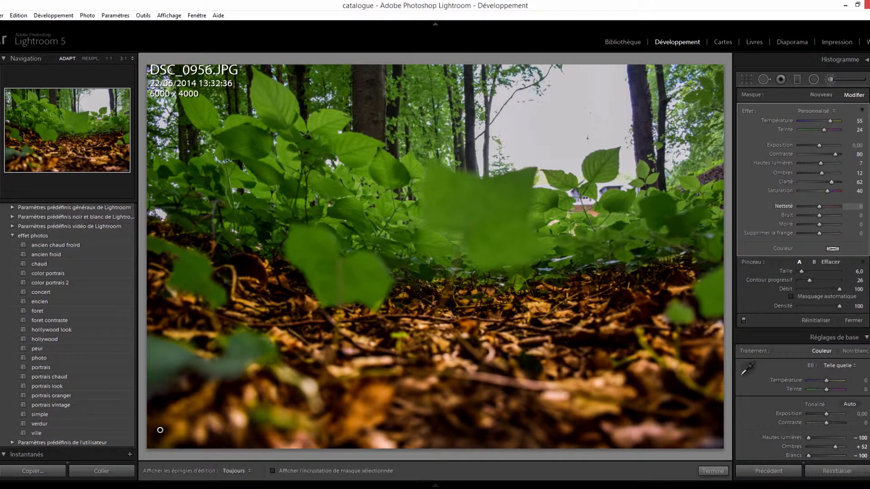
{"action": "left_click", "coordinate": [859, 183]}
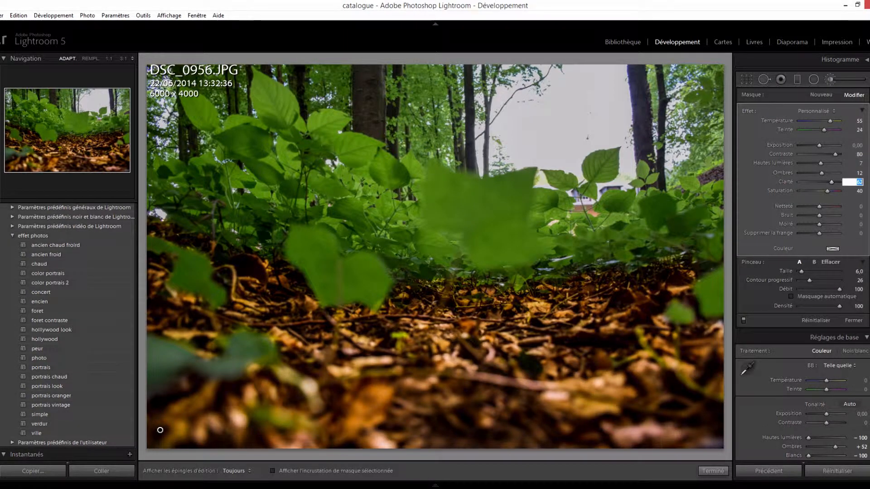
{"action": "type", "text": "60"}
{"action": "key", "text": "Return"}
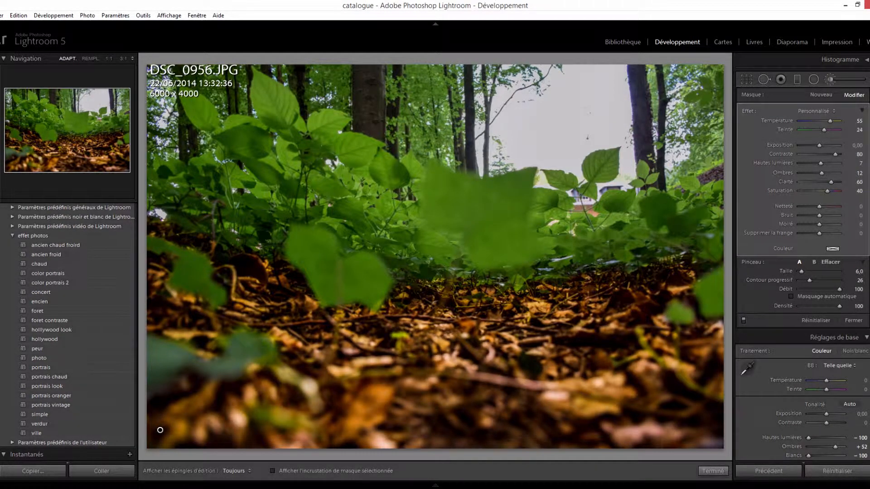
- Set the ground mask's Ombres to 0, Hautes lumières to 5 and Contraste to 70
{"action": "mouse_move", "coordinate": [821, 173]}
{"action": "left_mouse_down"}
{"action": "mouse_move", "coordinate": [838, 173]}
{"action": "mouse_move", "coordinate": [808, 173]}
{"action": "mouse_move", "coordinate": [819, 173]}
{"action": "left_mouse_up"}
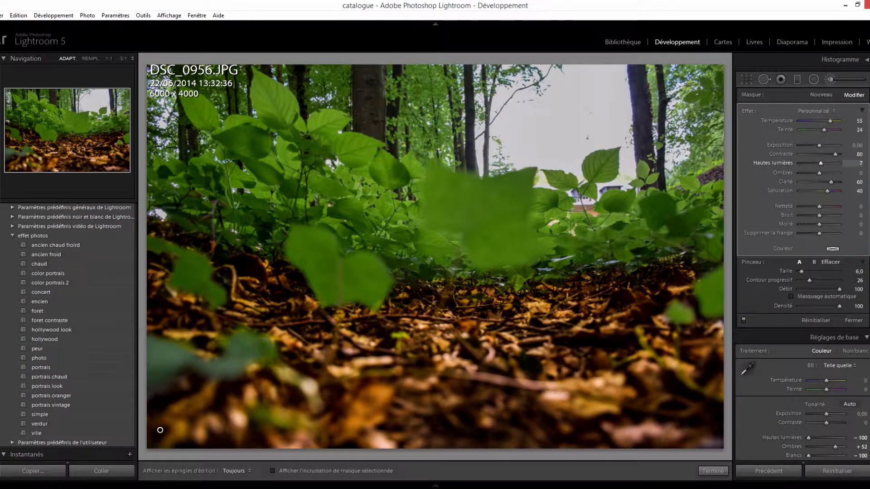
{"action": "left_click_drag", "start_coordinate": [827, 163], "coordinate": [820, 163]}
{"action": "left_click", "coordinate": [853, 164]}
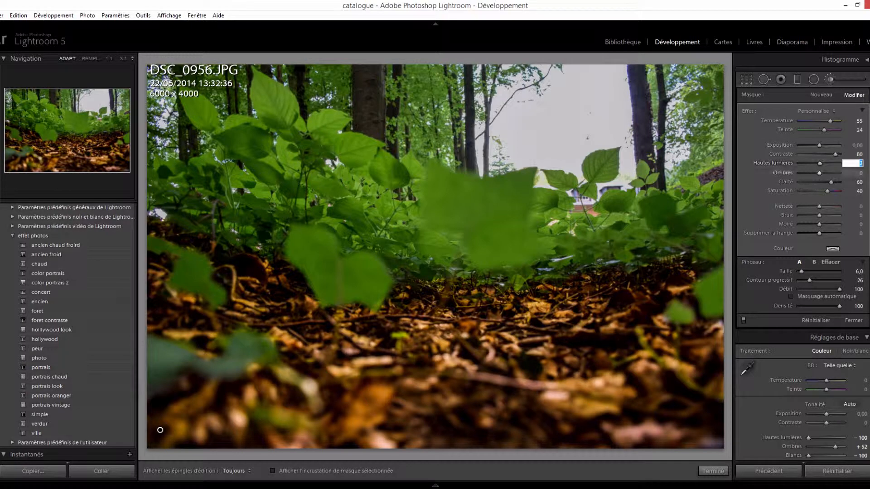
{"action": "type", "text": "5"}
{"action": "key", "text": "Return"}
{"action": "mouse_move", "coordinate": [835, 154]}
{"action": "left_mouse_down"}
{"action": "mouse_move", "coordinate": [804, 155]}
{"action": "mouse_move", "coordinate": [833, 155]}
{"action": "left_mouse_up"}
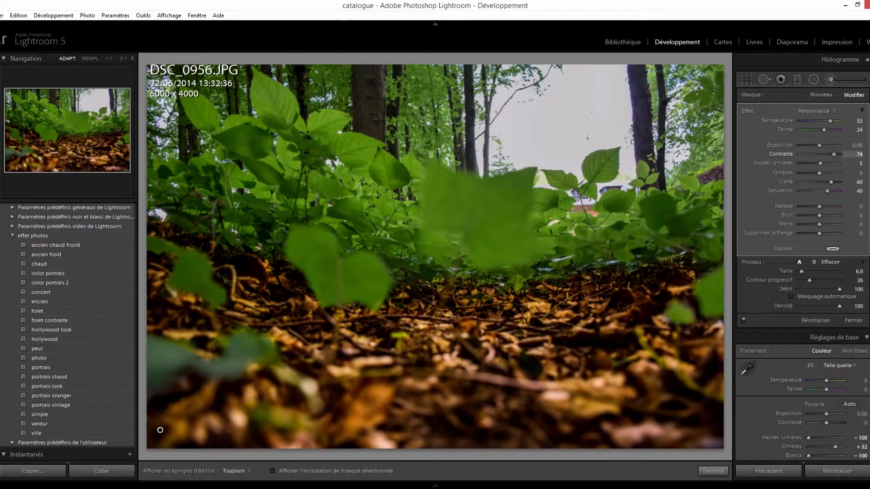
{"action": "left_click", "coordinate": [854, 154]}
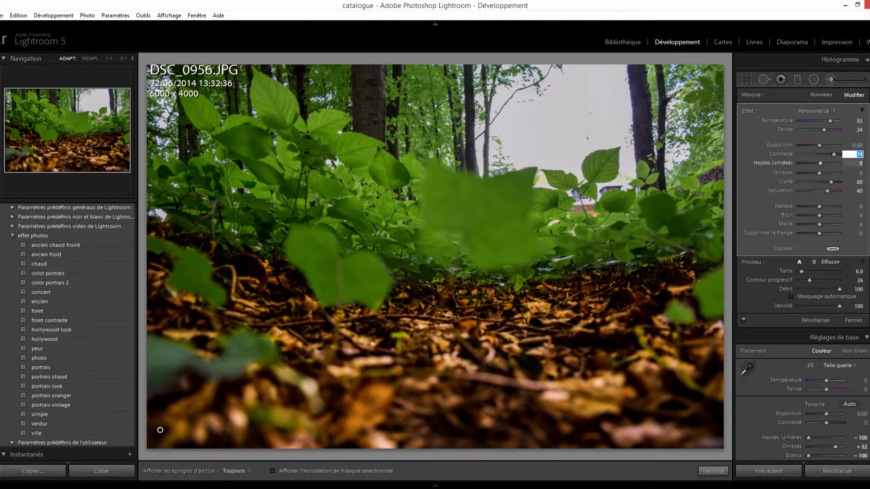
{"action": "type", "text": "70"}
{"action": "key", "text": "Return"}
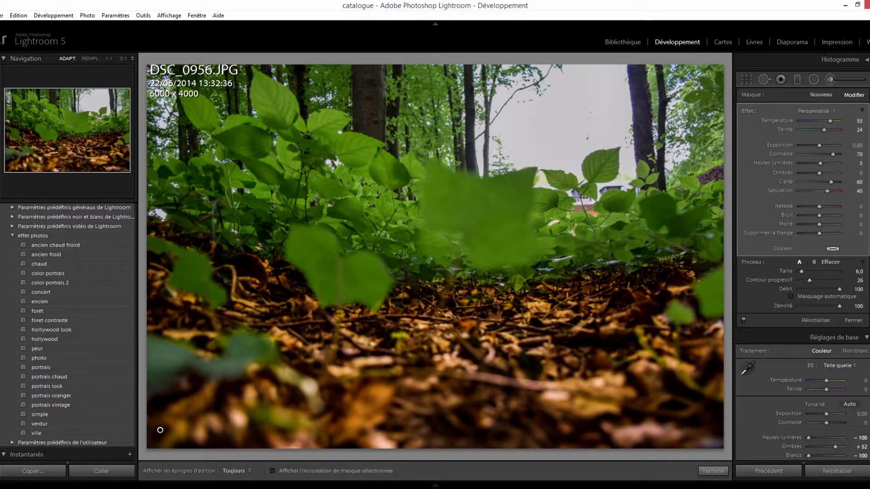
- Start a new brush mask at Température 55 and Saturation −100, and paint the trees, sky and upper foliage grey with sizes 18 and 24
{"action": "left_click", "coordinate": [821, 95]}
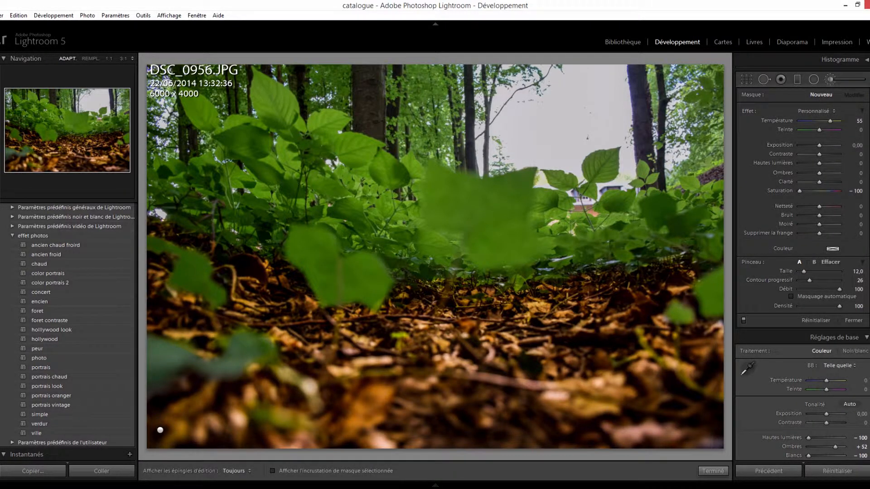
{"action": "scroll", "coordinate": [257, 151], "scroll_direction": "up", "scroll_amount": 1}
{"action": "mouse_move", "coordinate": [257, 152]}
{"action": "left_mouse_down"}
{"action": "mouse_move", "coordinate": [296, 138]}
{"action": "mouse_move", "coordinate": [184, 84]}
{"action": "mouse_move", "coordinate": [179, 96]}
{"action": "mouse_move", "coordinate": [342, 93]}
{"action": "mouse_move", "coordinate": [333, 77]}
{"action": "mouse_move", "coordinate": [421, 95]}
{"action": "left_mouse_up"}
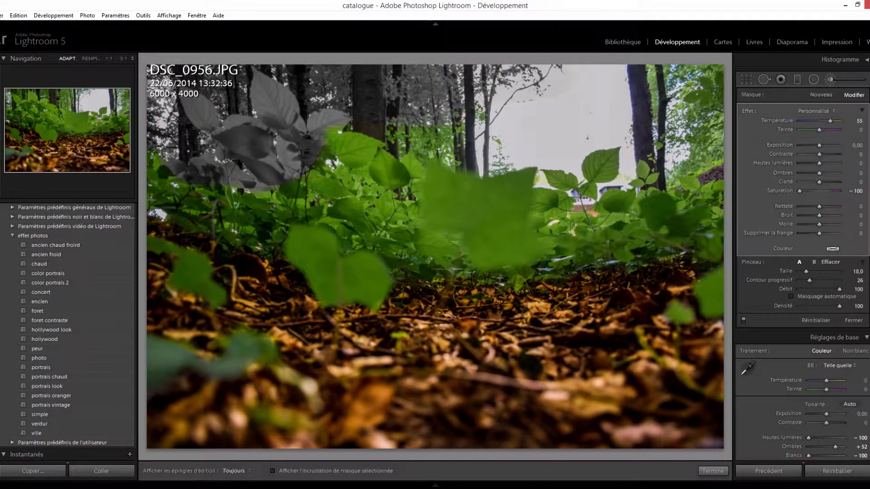
{"action": "scroll", "coordinate": [344, 145], "scroll_direction": "up", "scroll_amount": 8}
{"action": "mouse_move", "coordinate": [340, 149]}
{"action": "left_mouse_down"}
{"action": "mouse_move", "coordinate": [691, 149]}
{"action": "mouse_move", "coordinate": [698, 88]}
{"action": "mouse_move", "coordinate": [616, 86]}
{"action": "mouse_move", "coordinate": [693, 197]}
{"action": "mouse_move", "coordinate": [708, 246]}
{"action": "mouse_move", "coordinate": [521, 218]}
{"action": "mouse_move", "coordinate": [557, 254]}
{"action": "mouse_move", "coordinate": [272, 218]}
{"action": "mouse_move", "coordinate": [156, 183]}
{"action": "left_mouse_up"}
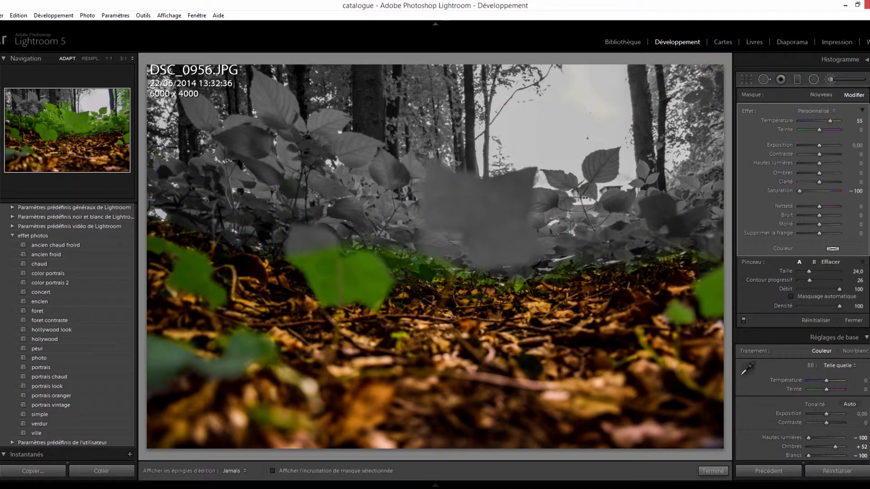
- Reduce the brush size to 8 and desaturate the foreground leaf left of center and the remaining greenery along the ground's upper edge
{"action": "scroll", "coordinate": [156, 183], "scroll_direction": "down", "scroll_amount": 10}
{"action": "scroll", "coordinate": [156, 183], "scroll_direction": "down", "scroll_amount": 5}
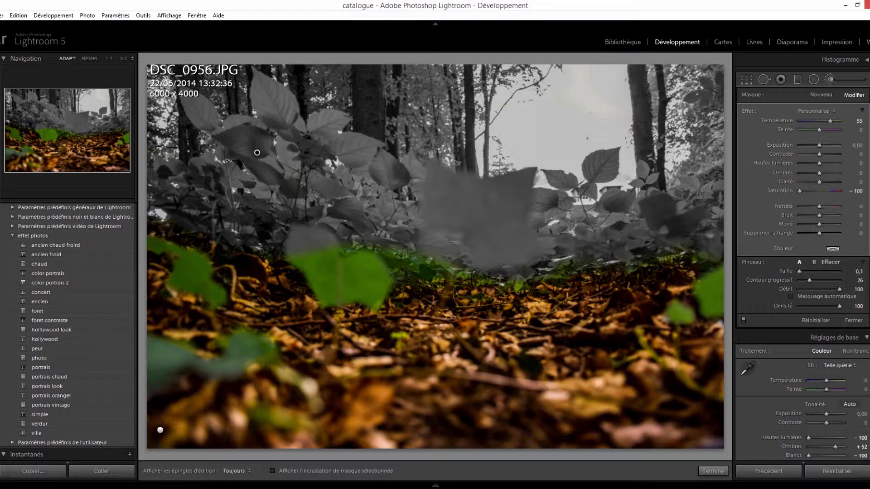
{"action": "mouse_move", "coordinate": [302, 245]}
{"action": "left_mouse_down"}
{"action": "mouse_move", "coordinate": [325, 292]}
{"action": "mouse_move", "coordinate": [381, 295]}
{"action": "mouse_move", "coordinate": [379, 276]}
{"action": "mouse_move", "coordinate": [358, 256]}
{"action": "mouse_move", "coordinate": [347, 280]}
{"action": "mouse_move", "coordinate": [334, 248]}
{"action": "mouse_move", "coordinate": [392, 262]}
{"action": "mouse_move", "coordinate": [388, 275]}
{"action": "mouse_move", "coordinate": [441, 267]}
{"action": "left_mouse_up"}
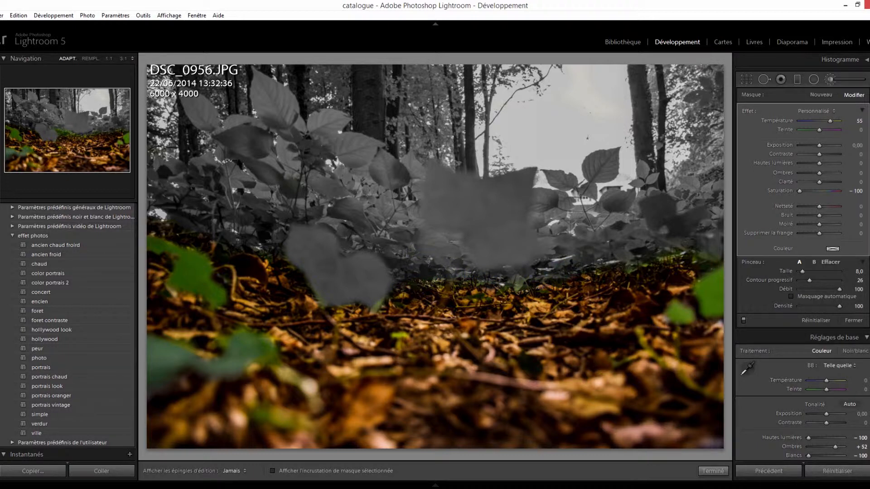
- Try desaturating a patch in the middle of the leaf-covered ground and undo the stroke
{"action": "key", "text": "h"}
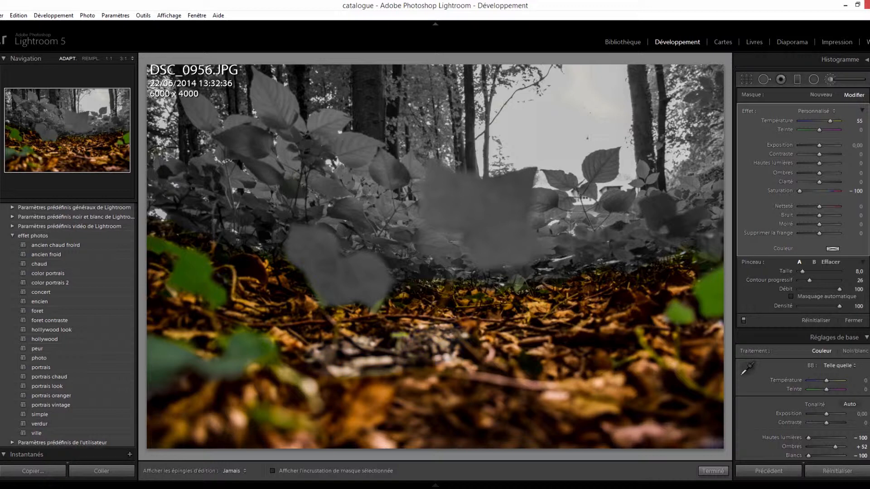
{"action": "key", "text": "h"}
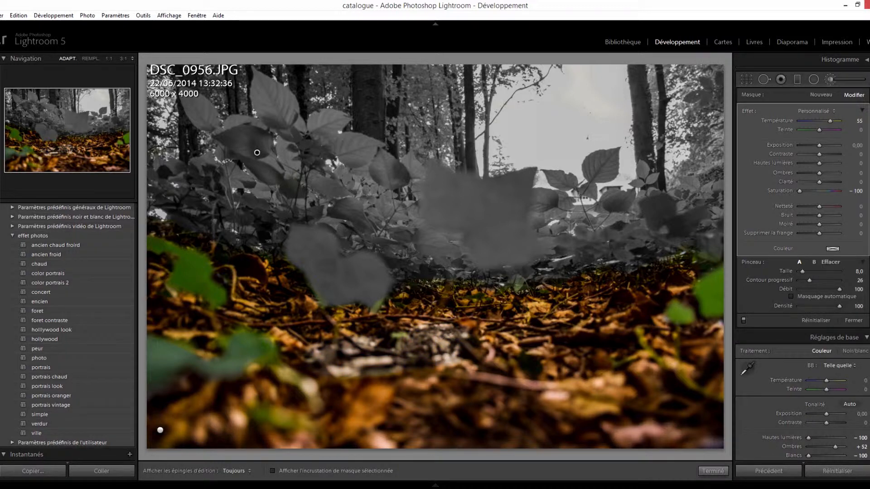
{"action": "key", "text": "ctrl+z"}
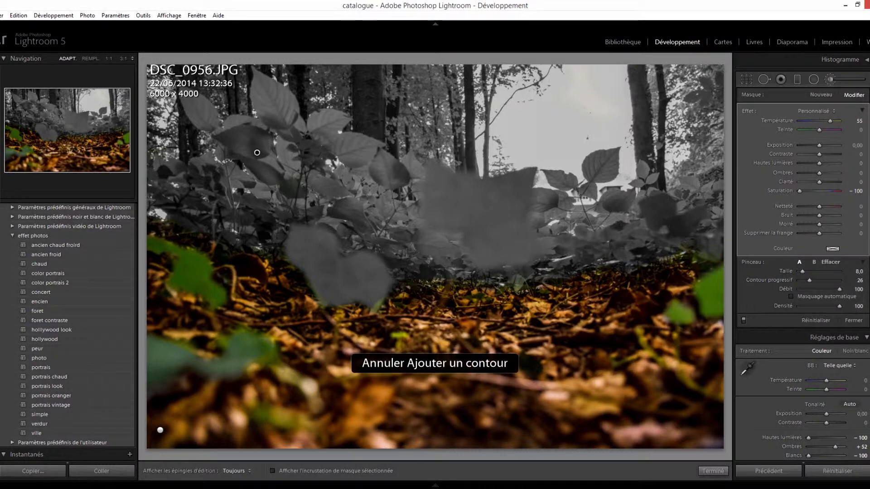
{"action": "key", "text": "h"}
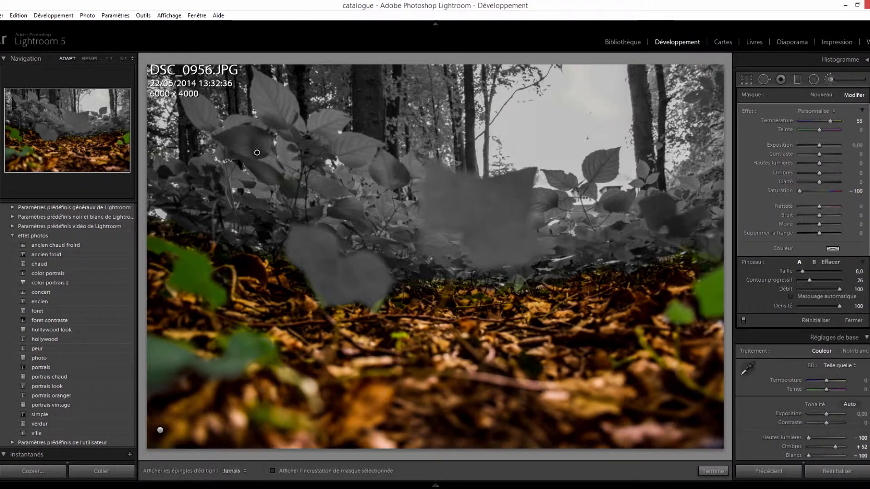
{"action": "key", "text": "h"}
- Desaturate the two green leaves at the right edge of the leaf-covered ground with the size 8 brush
{"action": "key", "text": "h"}
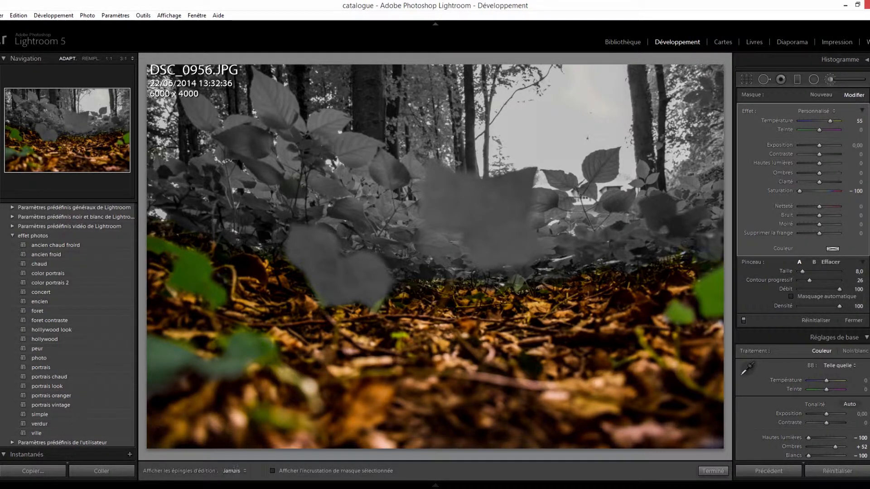
{"action": "key", "text": "h"}
{"action": "key", "text": "h"}
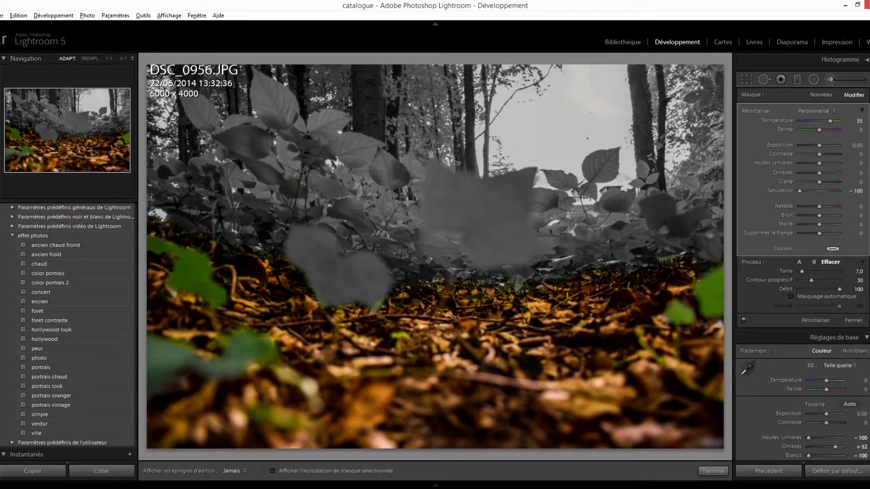
{"action": "key", "text": "h"}
{"action": "key", "text": "h"}
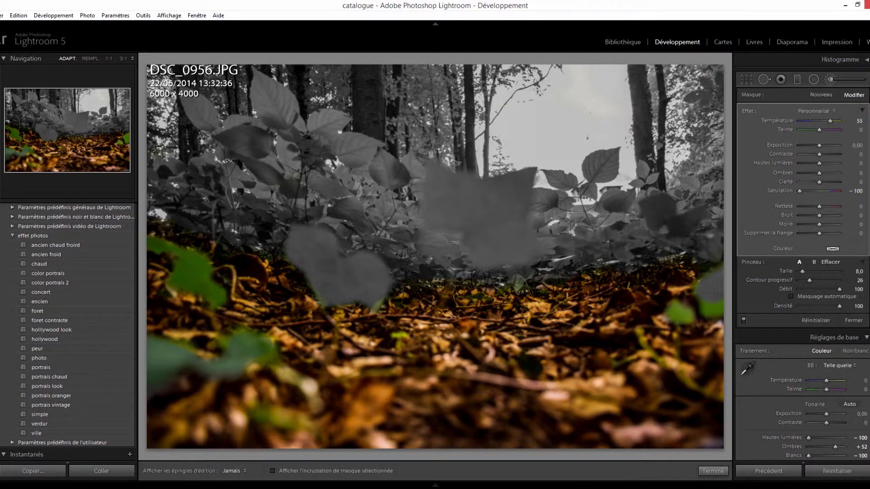
{"action": "mouse_move", "coordinate": [709, 292]}
{"action": "left_mouse_down"}
{"action": "mouse_move", "coordinate": [711, 309]}
{"action": "mouse_move", "coordinate": [679, 316]}
{"action": "mouse_move", "coordinate": [673, 308]}
{"action": "left_mouse_up"}
- Reduce the brush size to 4 and desaturate the green leaves at the left edge and lower left of the ground
{"action": "scroll", "coordinate": [711, 308], "scroll_direction": "down", "scroll_amount": 3}
{"action": "key", "text": "h"}
{"action": "key", "text": "h"}
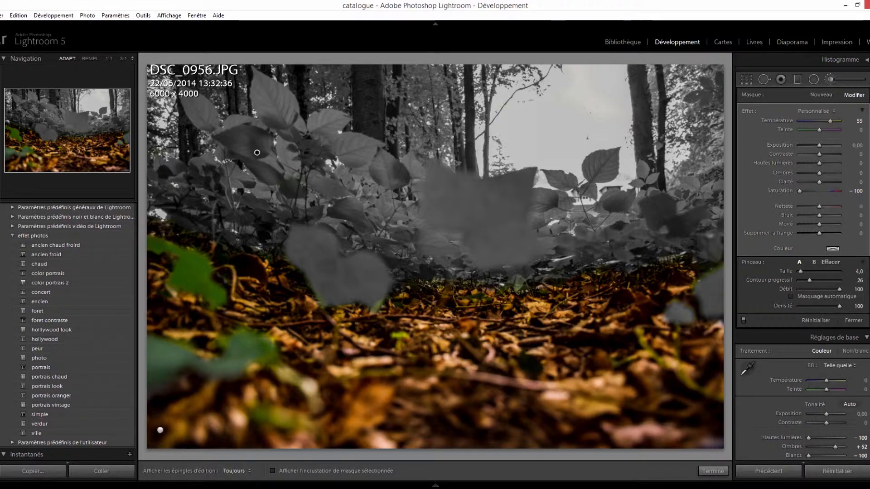
{"action": "key", "text": "h"}
{"action": "key", "text": "h"}
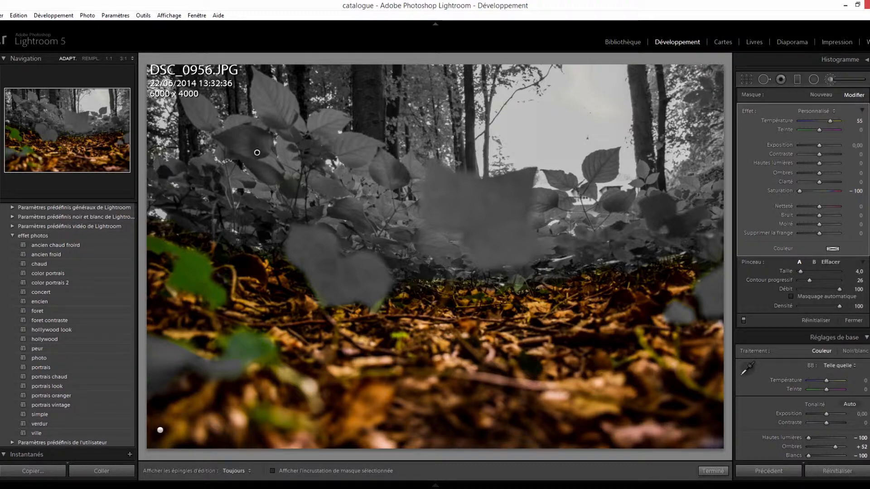
{"action": "left_click_drag", "start_coordinate": [229, 359], "coordinate": [247, 342]}
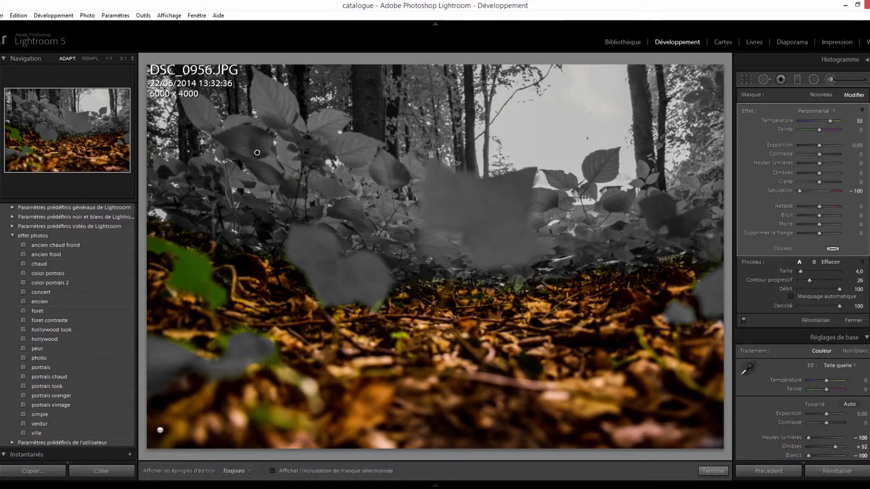
{"action": "mouse_move", "coordinate": [151, 242]}
{"action": "left_mouse_down"}
{"action": "mouse_move", "coordinate": [202, 263]}
{"action": "mouse_move", "coordinate": [221, 298]}
{"action": "mouse_move", "coordinate": [174, 287]}
{"action": "mouse_move", "coordinate": [195, 277]}
{"action": "mouse_move", "coordinate": [201, 286]}
{"action": "left_mouse_up"}
{"action": "scroll", "coordinate": [194, 278], "scroll_direction": "up", "scroll_amount": 2}
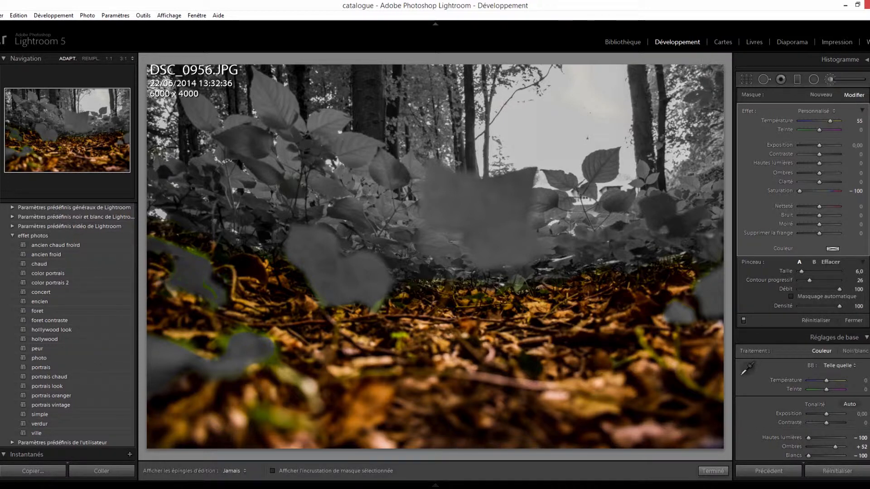
- Set the background mask's Saturation to 100 to bring its colours back vividly
{"action": "key", "text": "h"}
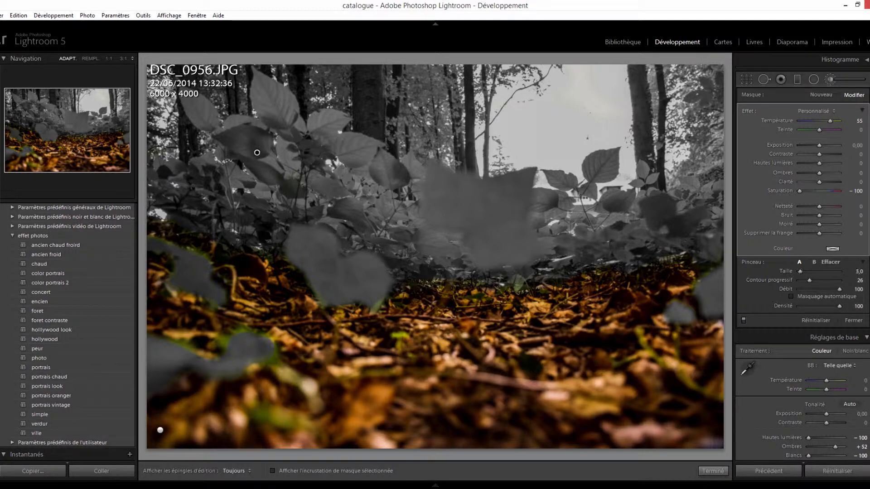
{"action": "key", "text": "h"}
{"action": "key", "text": "h"}
{"action": "key", "text": "h"}
{"action": "key", "text": "h"}
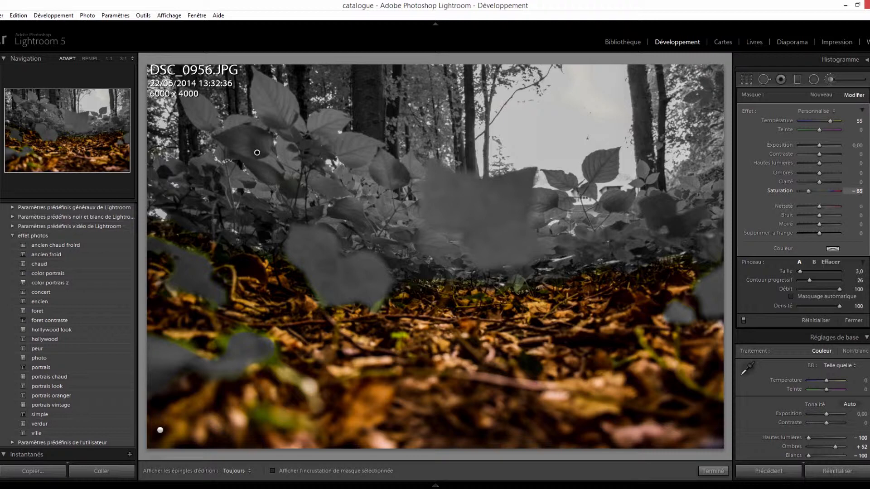
{"action": "left_click_drag", "start_coordinate": [808, 191], "coordinate": [823, 192]}
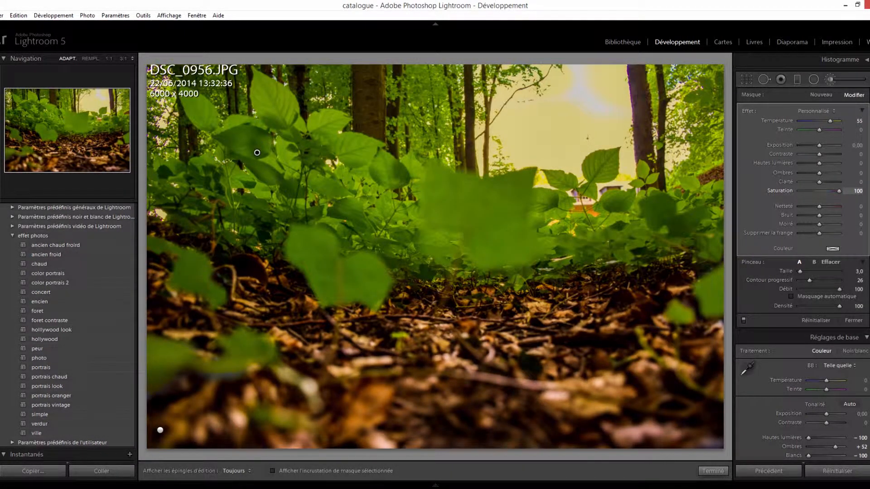
{"action": "mouse_move", "coordinate": [832, 191]}
{"action": "left_mouse_down"}
{"action": "mouse_move", "coordinate": [808, 191]}
{"action": "mouse_move", "coordinate": [838, 191]}
{"action": "left_mouse_up"}
- Try the background mask's Exposition at 4,00 and settle it at 0,09
{"action": "key", "text": "h"}
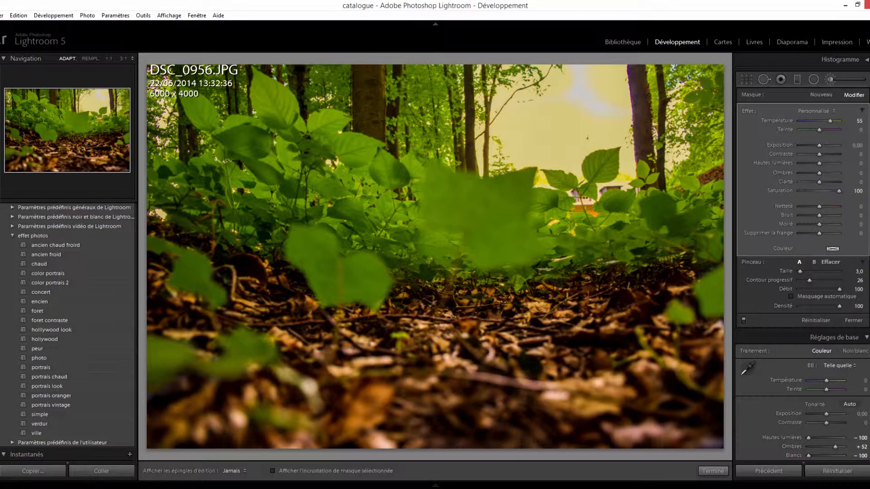
{"action": "key", "text": "h"}
{"action": "key", "text": "h"}
{"action": "scroll", "coordinate": [435, 256], "scroll_direction": "up", "scroll_amount": 3}
{"action": "key", "text": "h"}
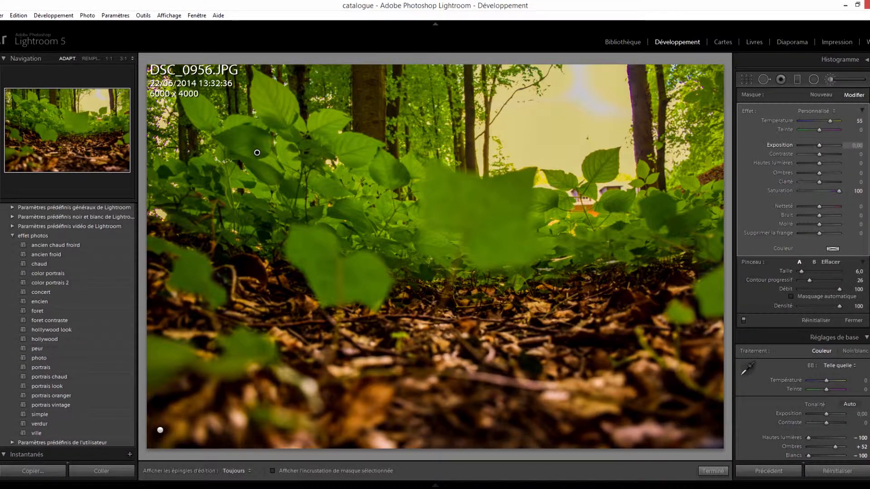
{"action": "mouse_move", "coordinate": [819, 145]}
{"action": "left_mouse_down"}
{"action": "mouse_move", "coordinate": [808, 145]}
{"action": "mouse_move", "coordinate": [838, 145]}
{"action": "left_mouse_up"}
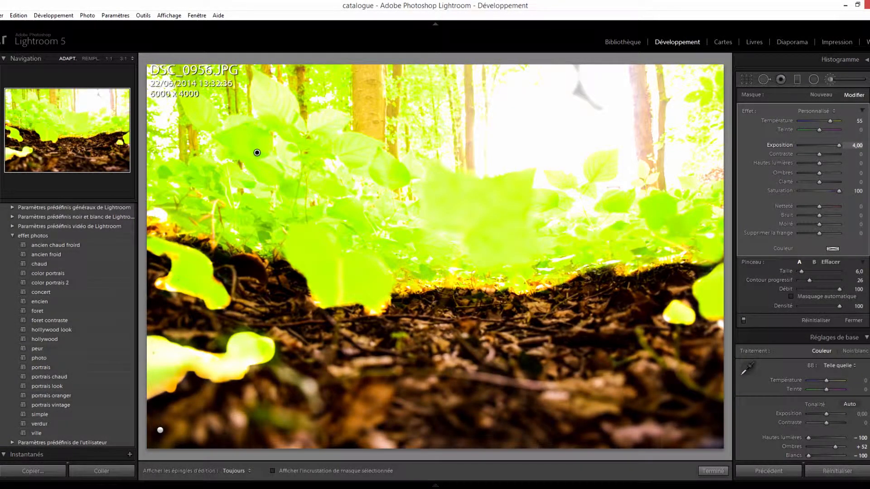
{"action": "mouse_move", "coordinate": [838, 146]}
{"action": "left_mouse_down"}
{"action": "mouse_move", "coordinate": [800, 154]}
{"action": "mouse_move", "coordinate": [838, 154]}
{"action": "mouse_move", "coordinate": [821, 154]}
{"action": "left_mouse_up"}
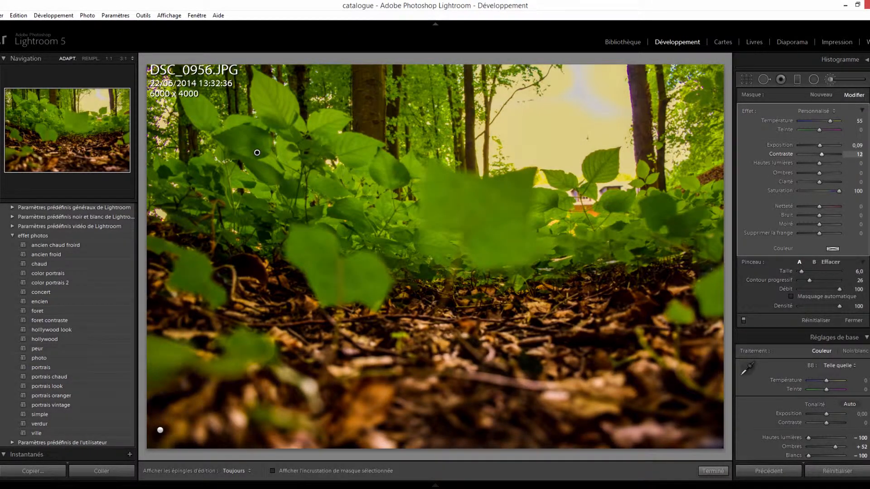
- Set the background mask's Contraste to 80 and Hautes lumières to 100
{"action": "left_click", "coordinate": [859, 154]}
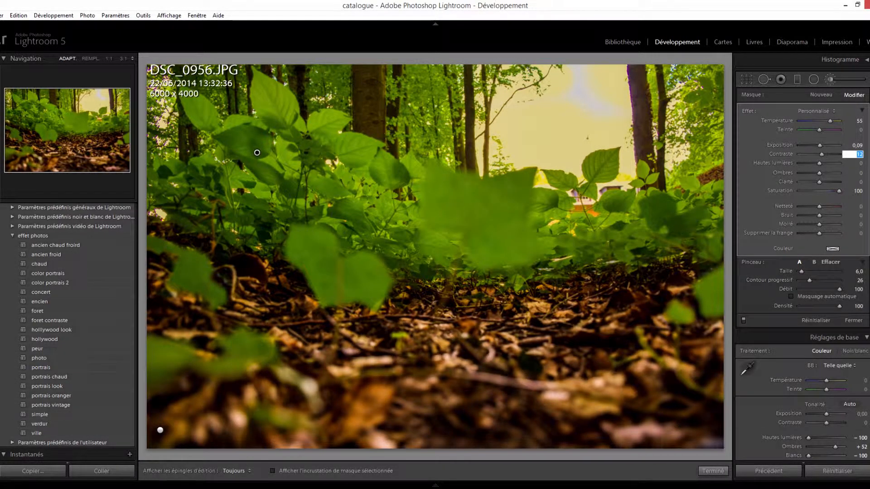
{"action": "type", "text": "80"}
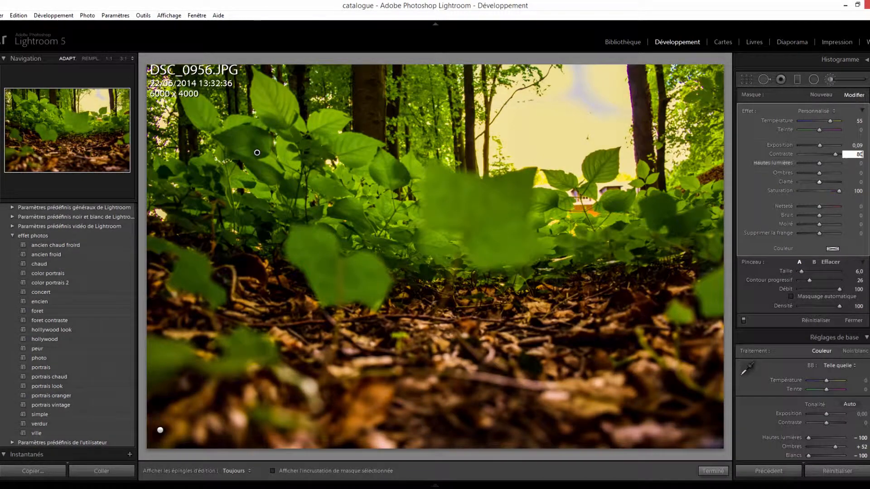
{"action": "key", "text": "Tab"}
{"action": "type", "text": "100"}
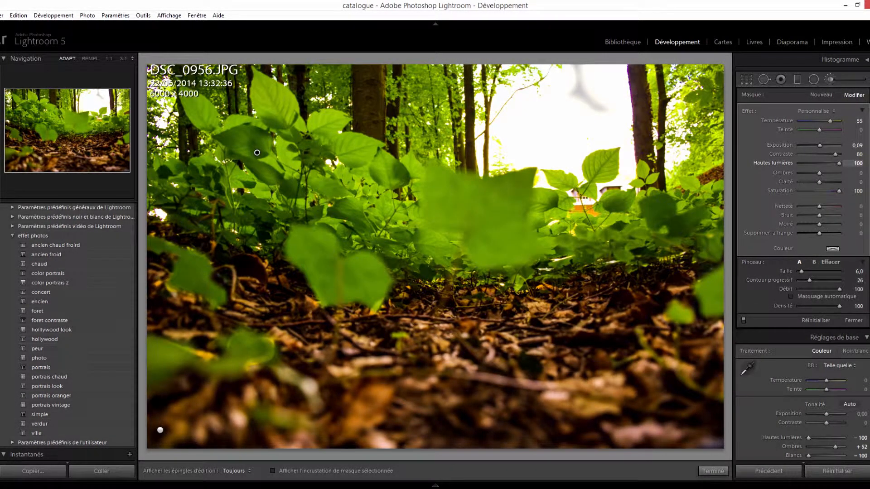
{"action": "key", "text": "Return"}
- Increase the brush size to 11 and set the background mask's Clarté to 60 after trying 100
{"action": "scroll", "coordinate": [434, 257], "scroll_direction": "up", "scroll_amount": 2}
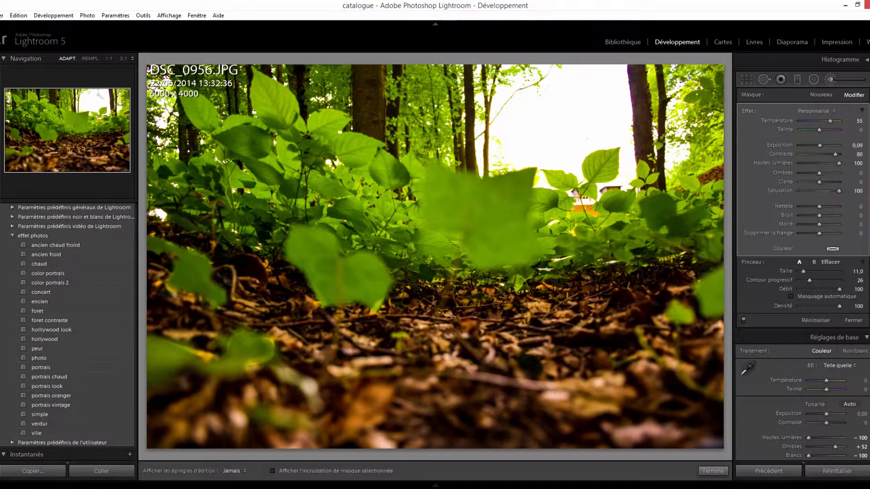
{"action": "key", "text": "h"}
{"action": "left_click_drag", "start_coordinate": [819, 182], "coordinate": [839, 182]}
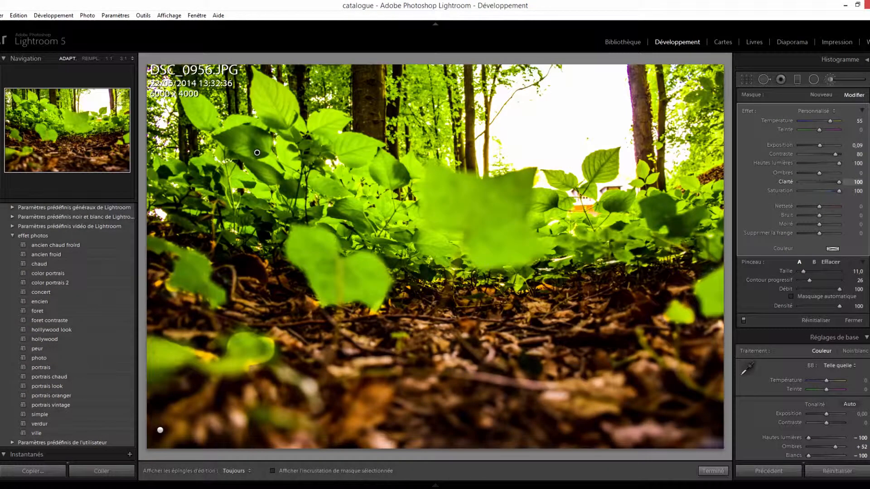
{"action": "mouse_move", "coordinate": [839, 182]}
{"action": "left_mouse_down"}
{"action": "mouse_move", "coordinate": [822, 182]}
{"action": "mouse_move", "coordinate": [840, 182]}
{"action": "mouse_move", "coordinate": [831, 182]}
{"action": "left_mouse_up"}
{"action": "left_click", "coordinate": [853, 182]}
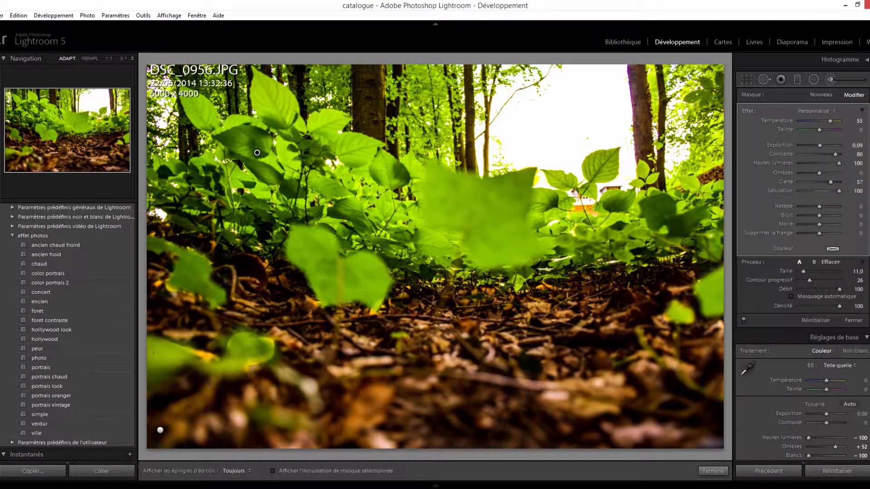
{"action": "type", "text": "60"}
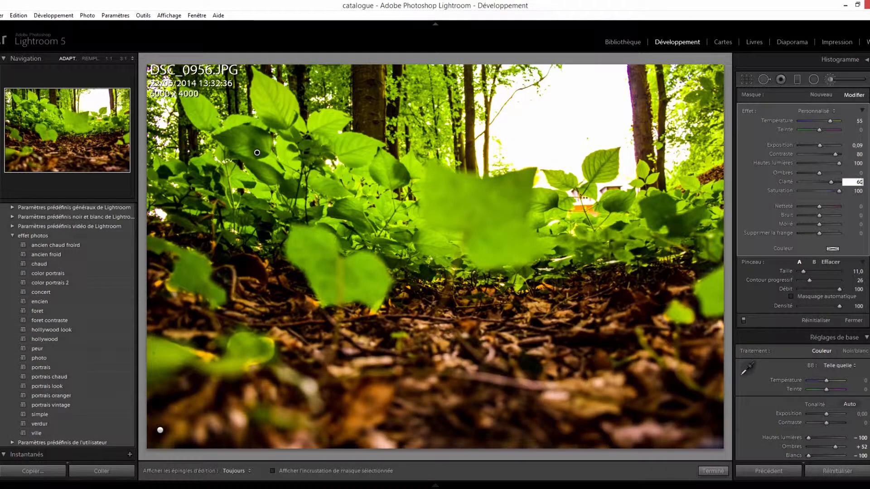
- Finish the brush editing, compare before and after side by side, split and stacked, and return to the single photo view
{"action": "left_click", "coordinate": [713, 471]}
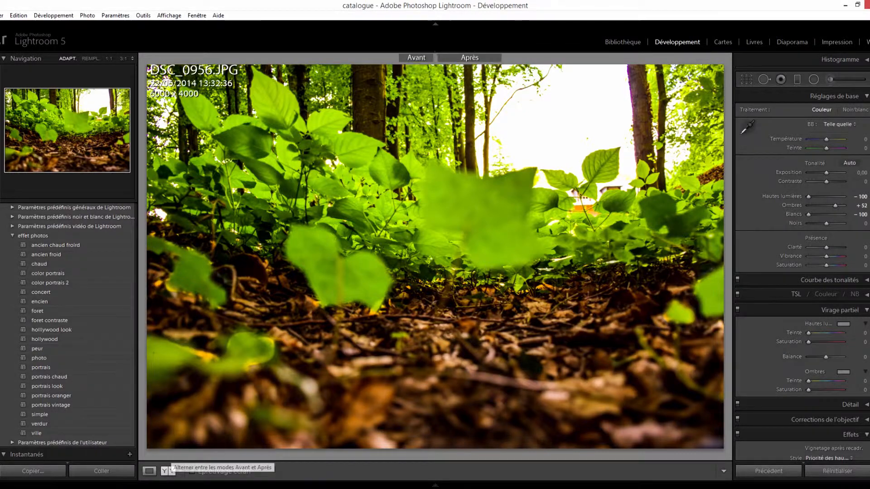
{"action": "left_click", "coordinate": [166, 471]}
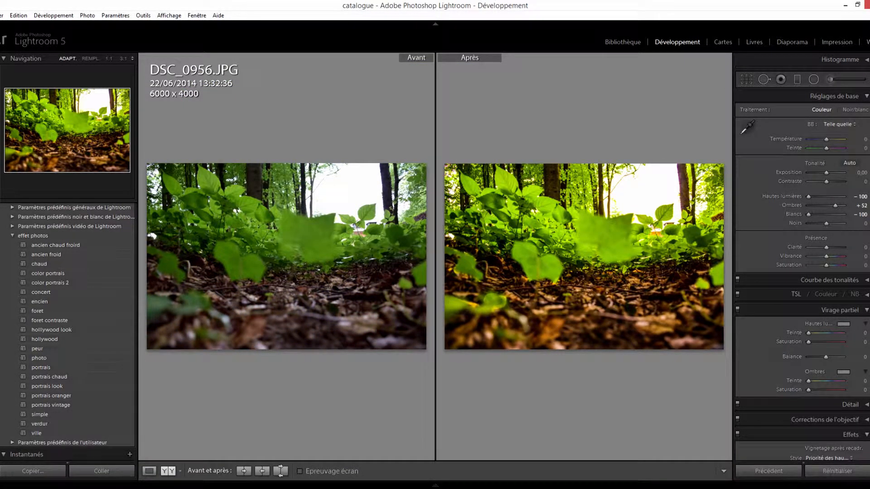
{"action": "left_click", "coordinate": [168, 471]}
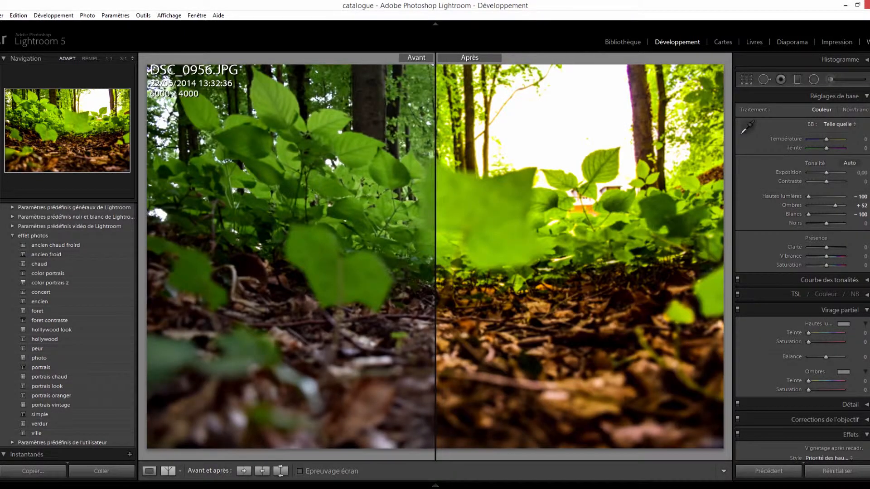
{"action": "left_click", "coordinate": [167, 471]}
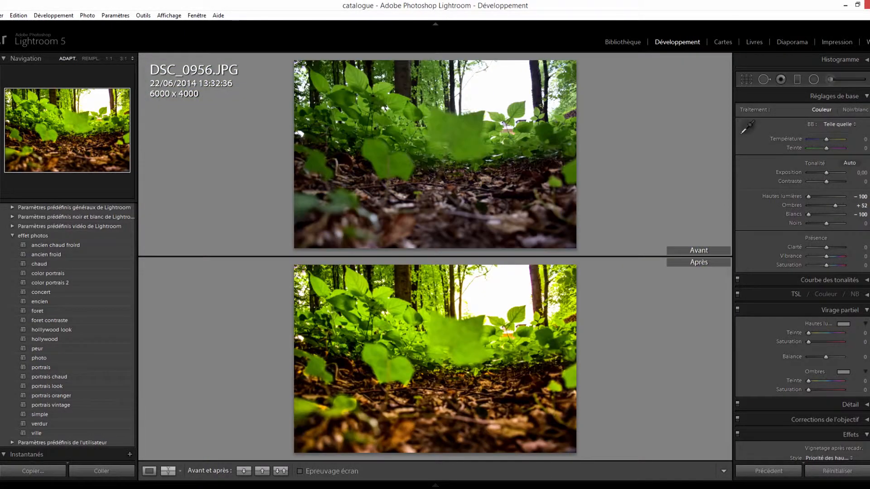
{"action": "left_click", "coordinate": [149, 471]}
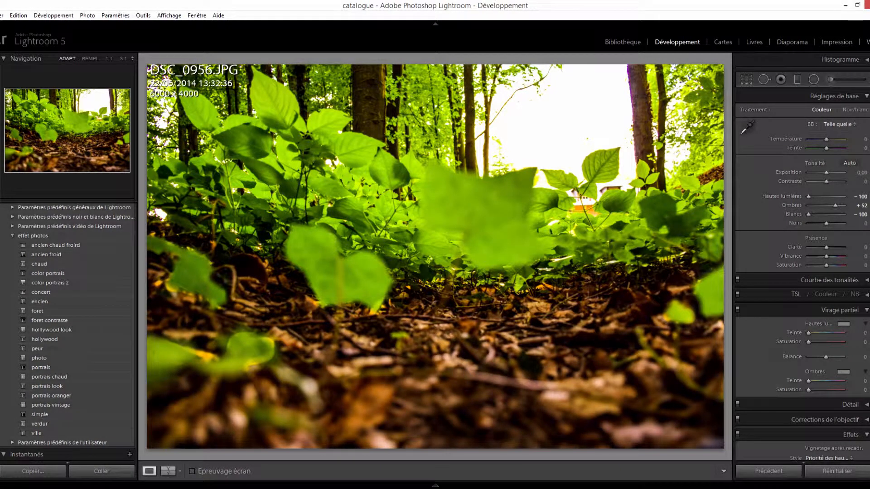
- Try the whole photo's Température at +9 and undo the change
{"action": "left_click_drag", "start_coordinate": [826, 140], "coordinate": [828, 139]}
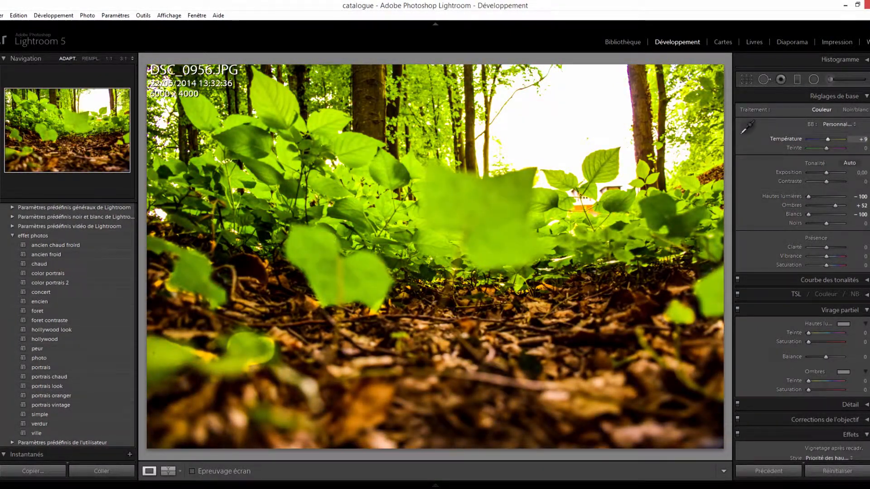
{"action": "key", "text": "ctrl+z"}
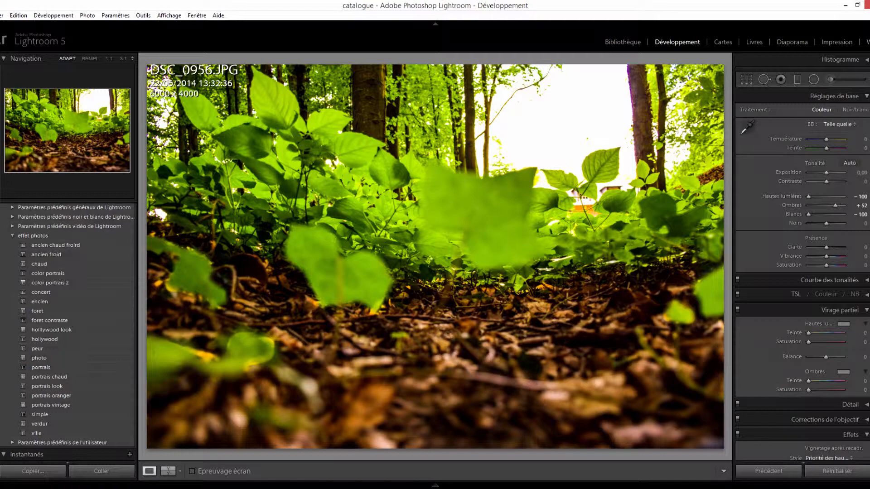
- Reopen the adjustment brush and compare the settings and coverage of the ground and background masks, ending on the background mask
{"action": "key", "text": "k"}
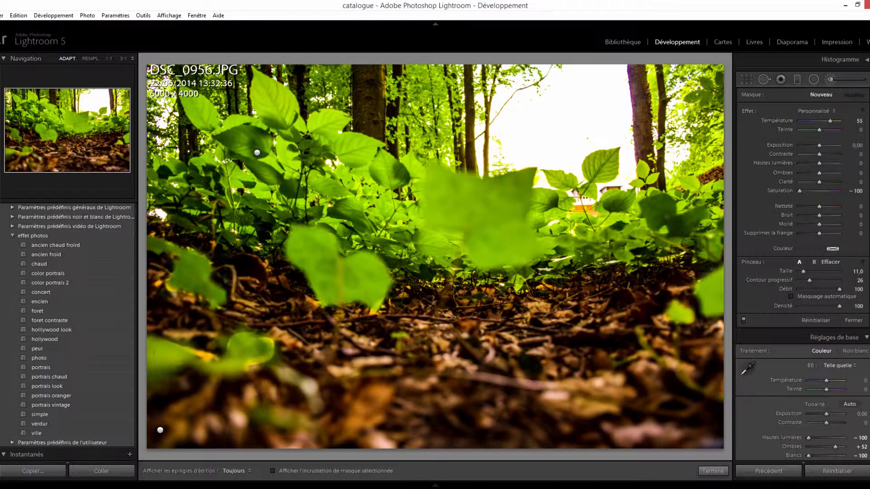
{"action": "left_click", "coordinate": [159, 429]}
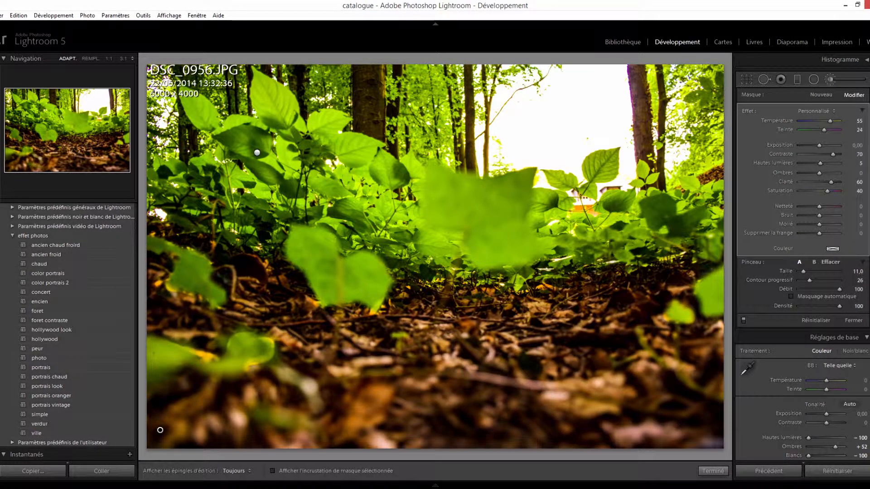
{"action": "left_click", "coordinate": [257, 152]}
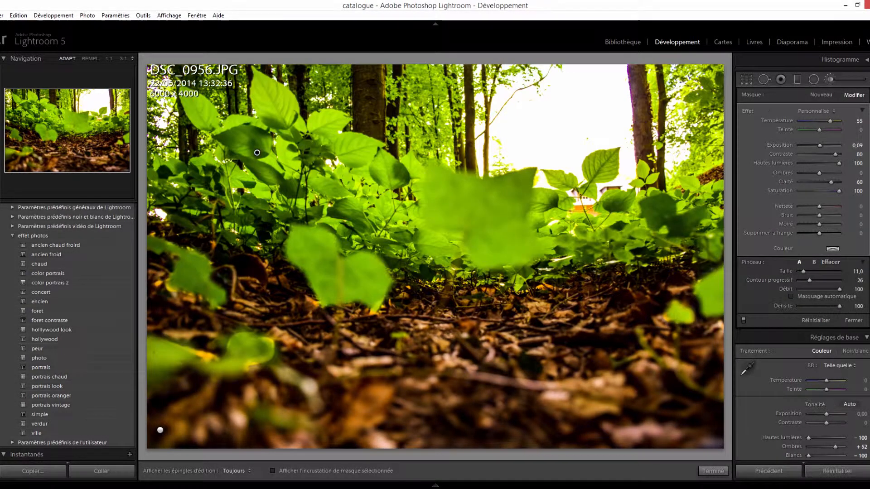
{"action": "left_click", "coordinate": [160, 430]}
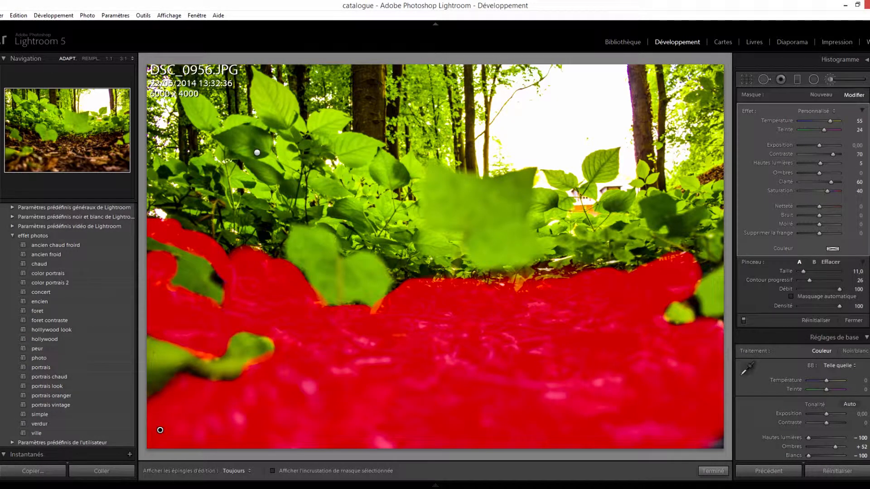
{"action": "left_click", "coordinate": [256, 153]}
{"action": "mouse_move", "coordinate": [257, 152]}
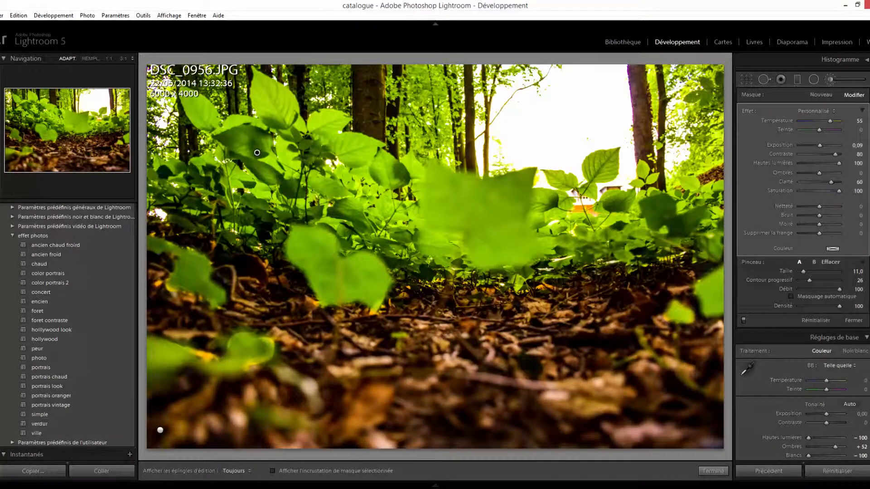
- Increase the brush size to 12, try different Température and Teinte values, and set the background mask's Teinte to 25
{"action": "scroll", "coordinate": [434, 256], "scroll_direction": "up", "scroll_amount": 1}
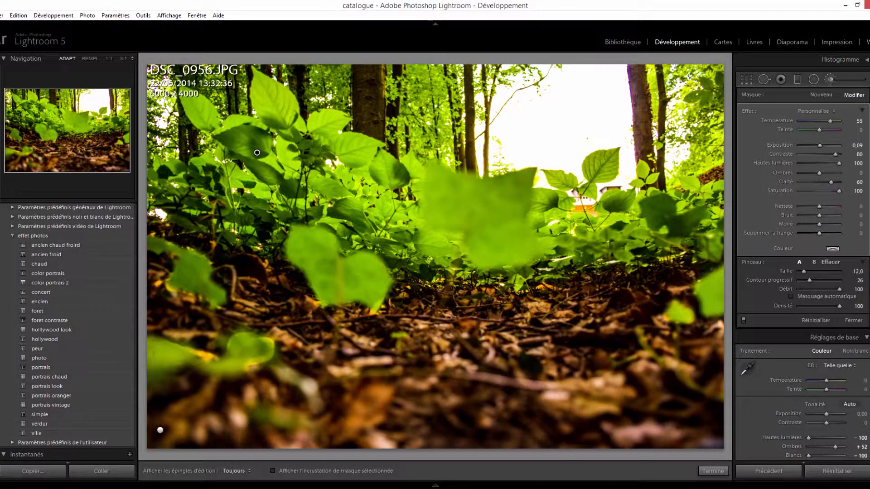
{"action": "key", "text": "h"}
{"action": "key", "text": "h"}
{"action": "key", "text": "h"}
{"action": "key", "text": "h"}
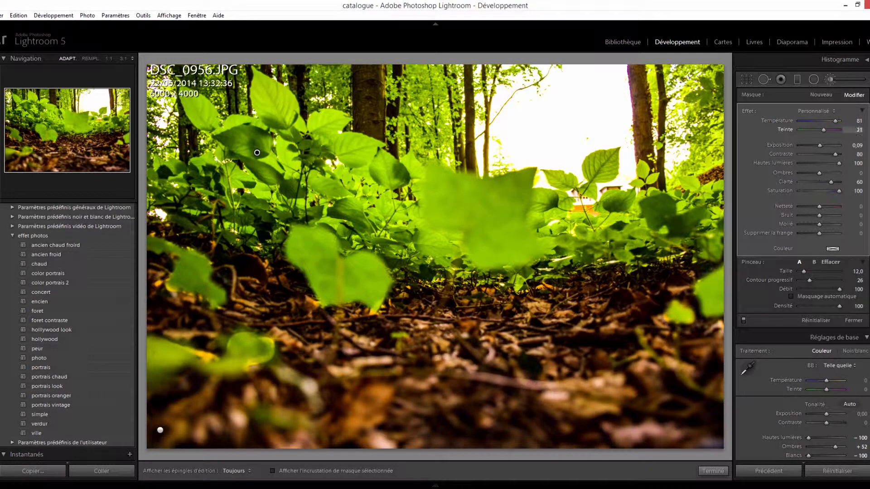
{"action": "mouse_move", "coordinate": [859, 130]}
{"action": "left_mouse_down"}
{"action": "mouse_move", "coordinate": [847, 130]}
{"action": "mouse_move", "coordinate": [866, 130]}
{"action": "left_mouse_up"}
{"action": "mouse_move", "coordinate": [835, 121]}
{"action": "left_mouse_down"}
{"action": "mouse_move", "coordinate": [799, 121]}
{"action": "mouse_move", "coordinate": [853, 131]}
{"action": "left_mouse_up"}
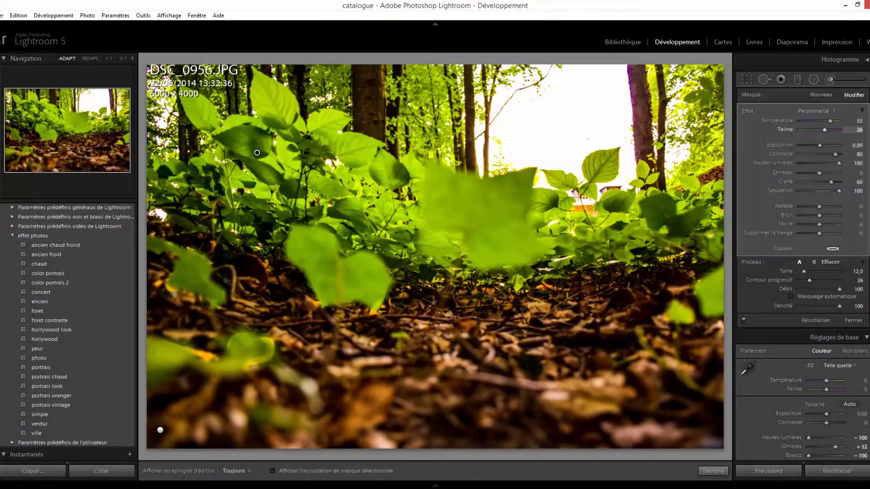
{"action": "left_click", "coordinate": [859, 130]}
{"action": "type", "text": "25"}
- Try Température values of 36 and 93 on the background mask, set it to 65, and finish the brush editing
{"action": "key", "text": "shift+Tab"}
{"action": "type", "text": "36"}
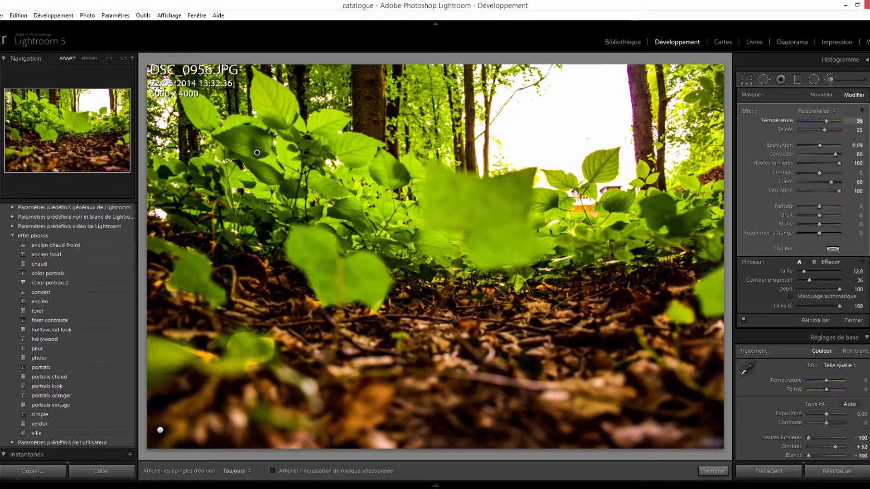
{"action": "mouse_move", "coordinate": [826, 121]}
{"action": "left_mouse_down"}
{"action": "mouse_move", "coordinate": [812, 121]}
{"action": "mouse_move", "coordinate": [837, 121]}
{"action": "left_mouse_up"}
{"action": "left_click", "coordinate": [856, 121]}
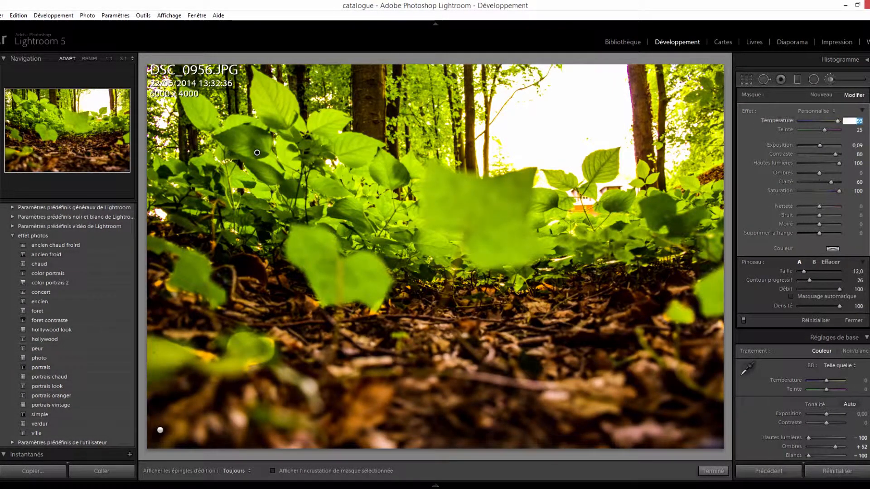
{"action": "type", "text": "65"}
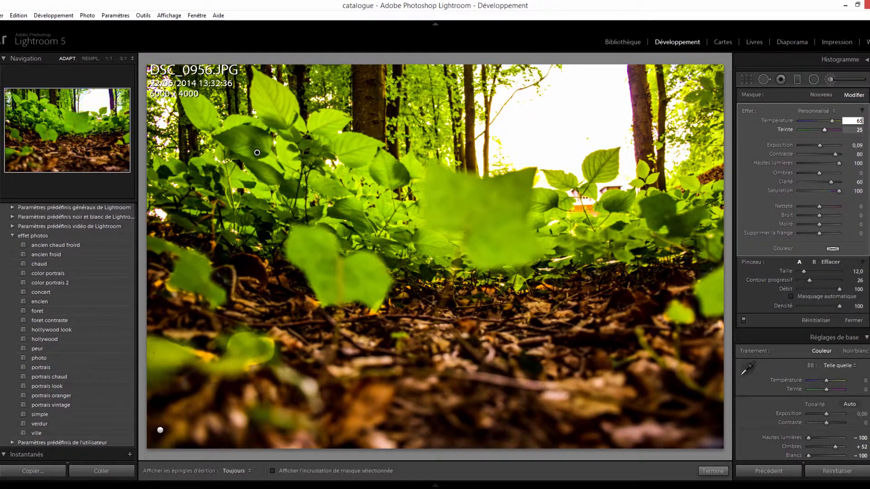
{"action": "key", "text": "Return"}
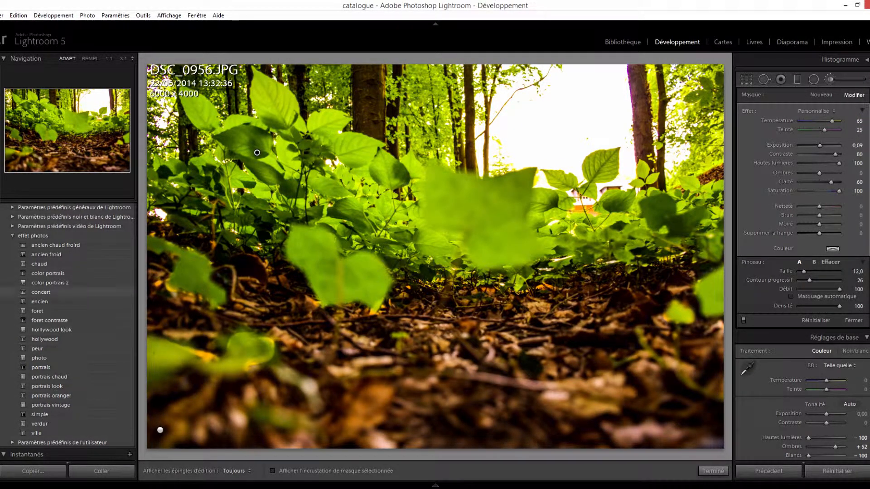
{"action": "left_click", "coordinate": [713, 471]}
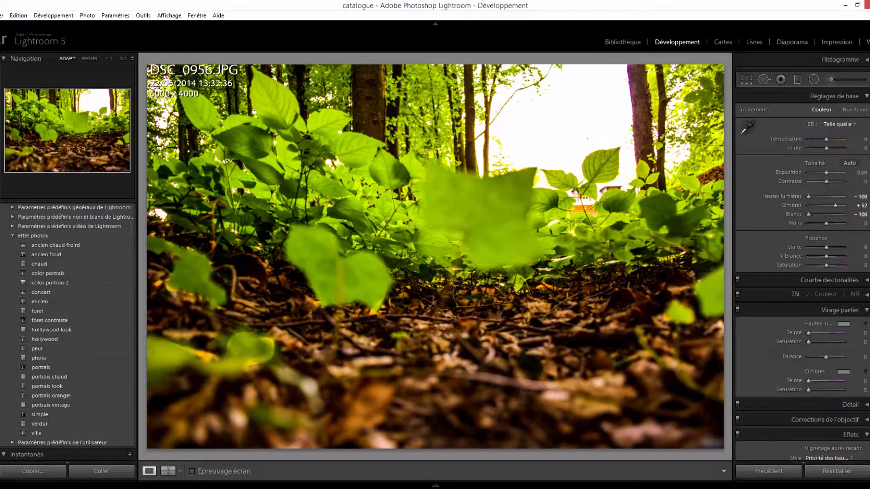
- Look briefly at the Détail settings and collapse the Détail, Virage partiel and Effets sections
{"action": "scroll", "coordinate": [815, 217], "scroll_direction": "down", "scroll_amount": 3}
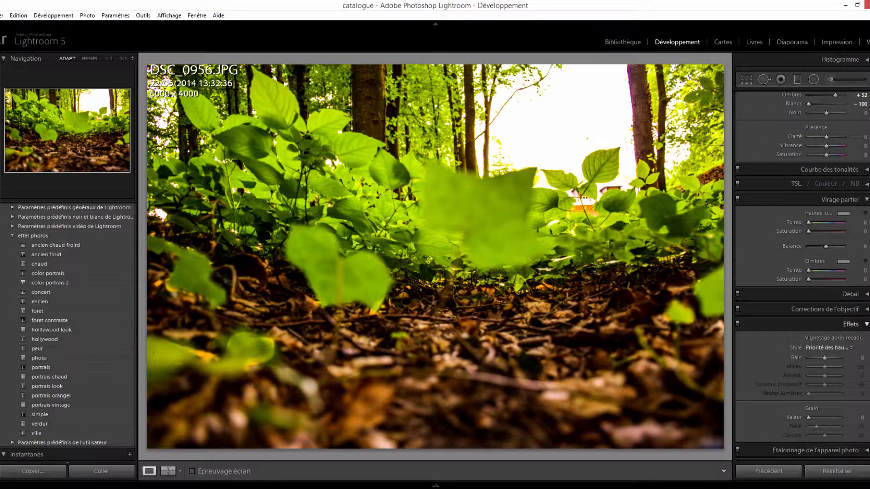
{"action": "left_click", "coordinate": [849, 294]}
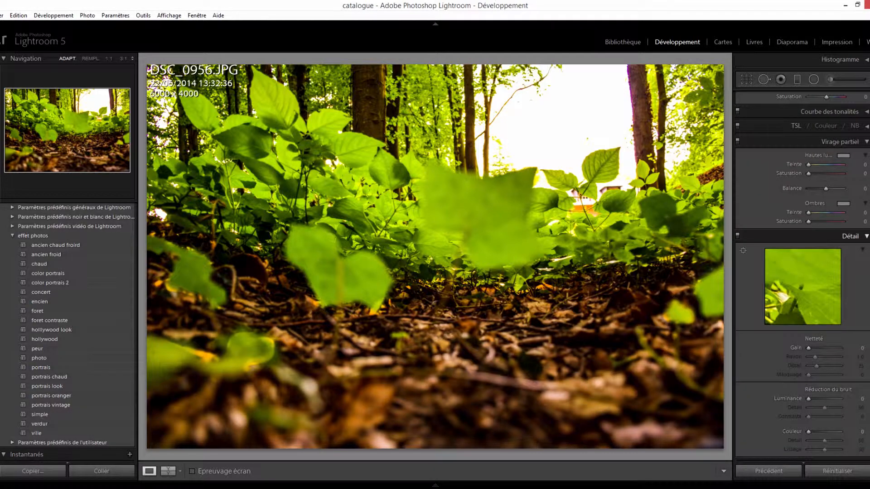
{"action": "left_click", "coordinate": [850, 237]}
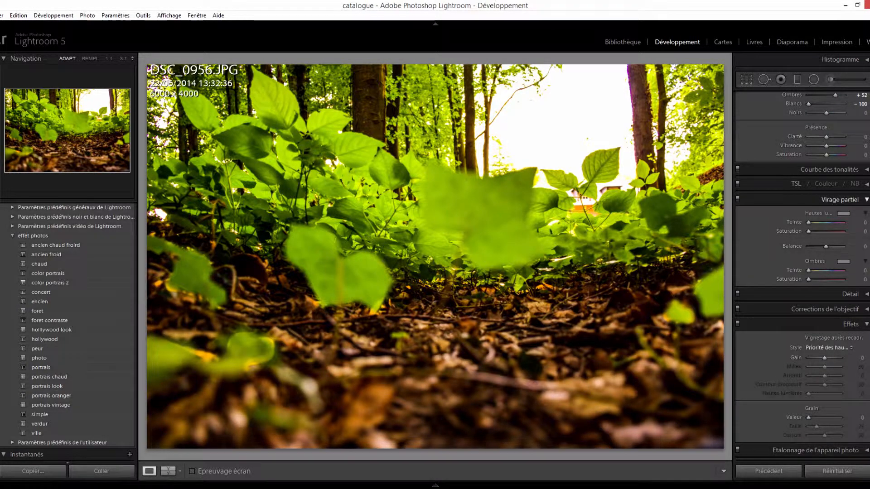
{"action": "left_click", "coordinate": [849, 200]}
{"action": "left_click", "coordinate": [850, 324]}
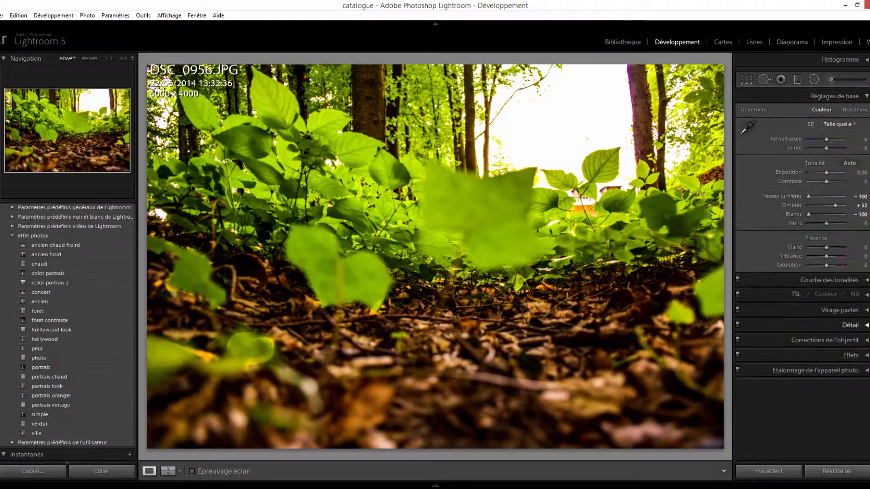
- Open the lens corrections and compare the photo with and without chromatic aberration removal, leaving the option enabled
{"action": "left_click", "coordinate": [850, 340]}
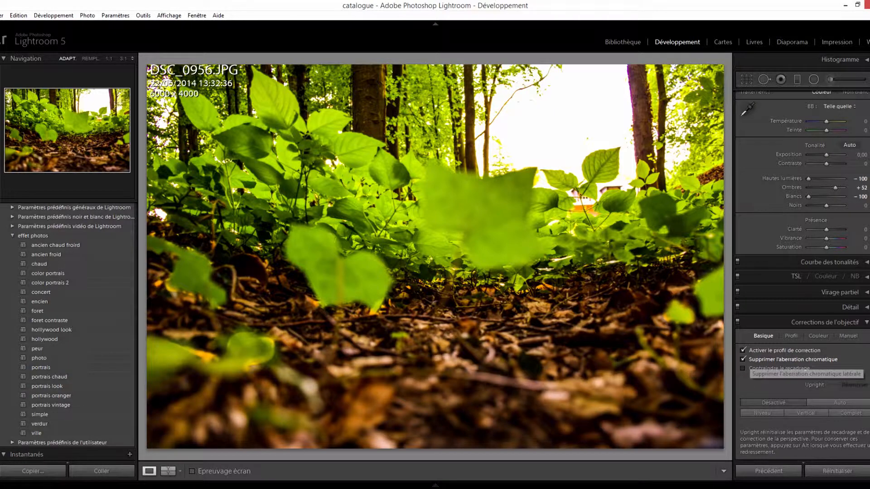
{"action": "left_click", "coordinate": [743, 359]}
{"action": "left_click", "coordinate": [743, 359]}
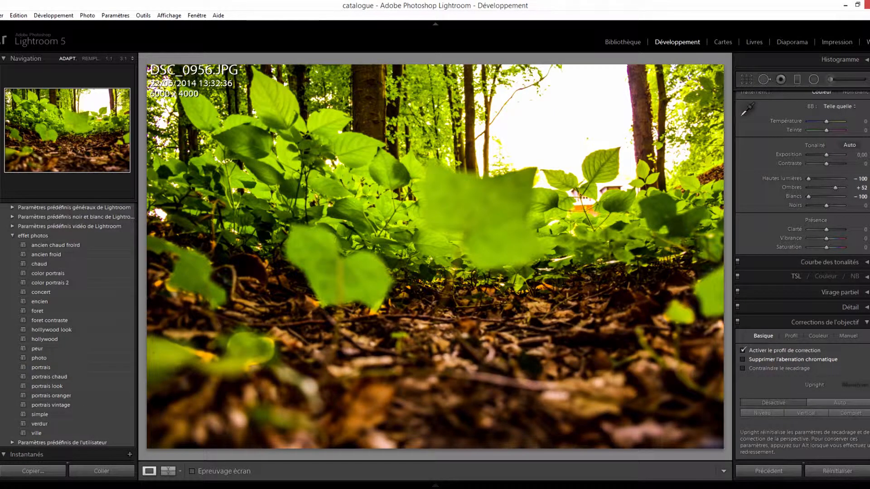
{"action": "left_click", "coordinate": [822, 360]}
{"action": "left_click", "coordinate": [742, 360]}
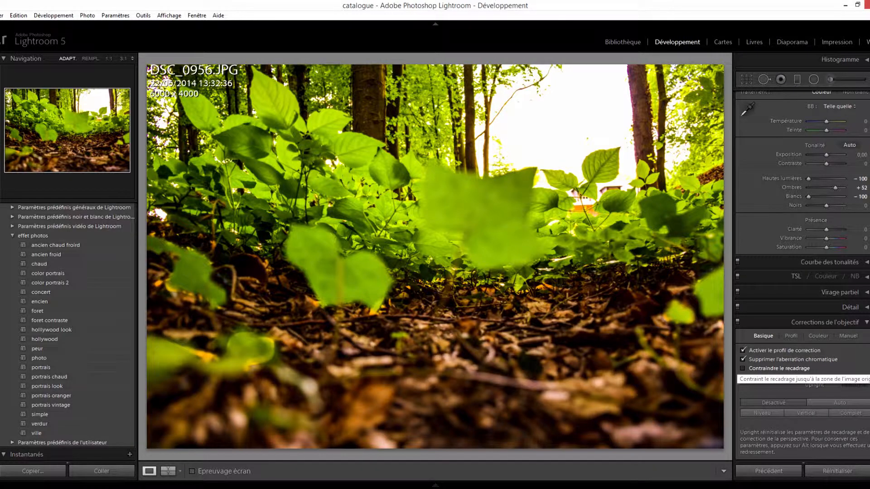
- Set the lens correction profile's Marque to Nikon
{"action": "left_click", "coordinate": [791, 336]}
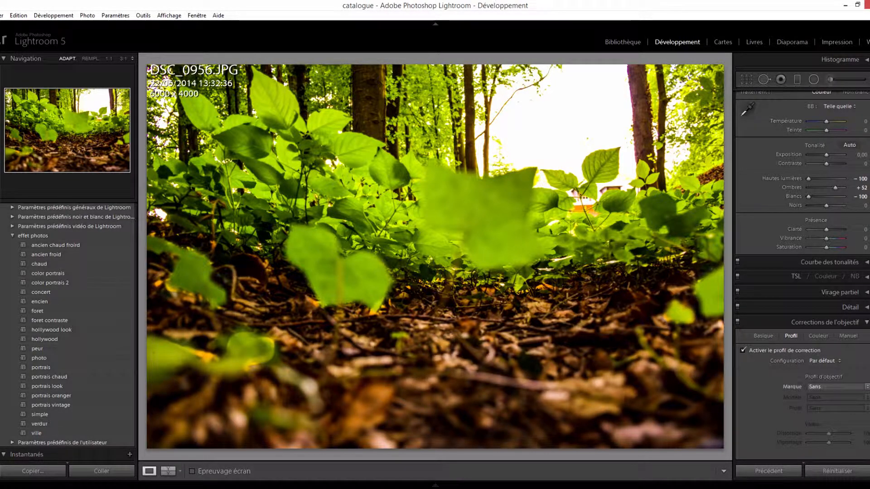
{"action": "left_click", "coordinate": [824, 386]}
{"action": "left_click", "coordinate": [833, 451]}
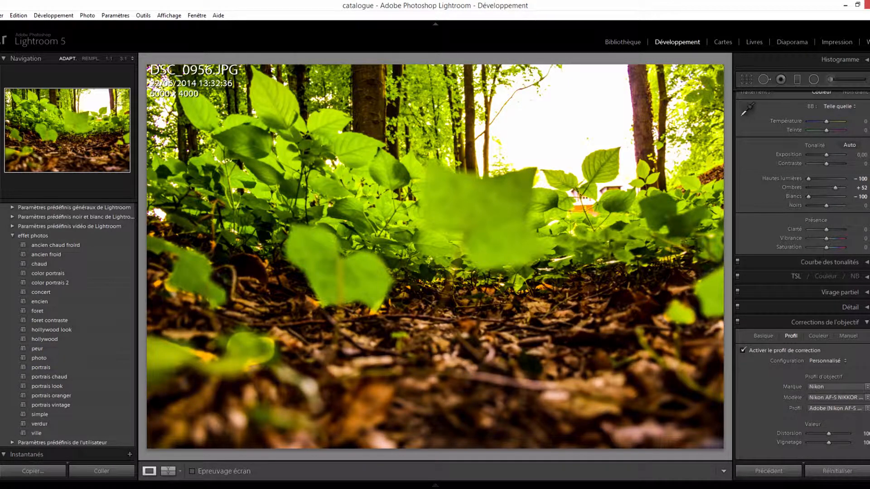
- Choose the Nikon AF-S DX VR Zoom-Nikkor 18-200mm f/3.5-5.6G IF-ED lens model, comparing it with the Nikon 6-24mm f/2.7-5.9
{"action": "left_click", "coordinate": [836, 397]}
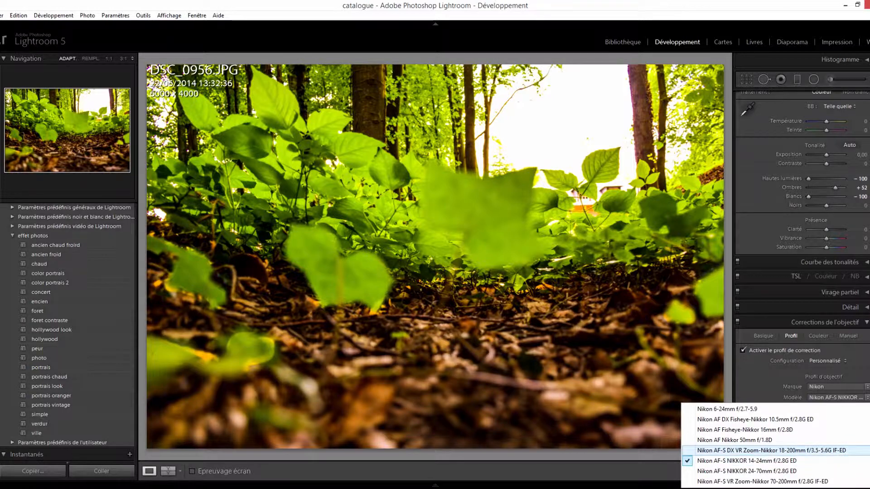
{"action": "left_click", "coordinate": [771, 450]}
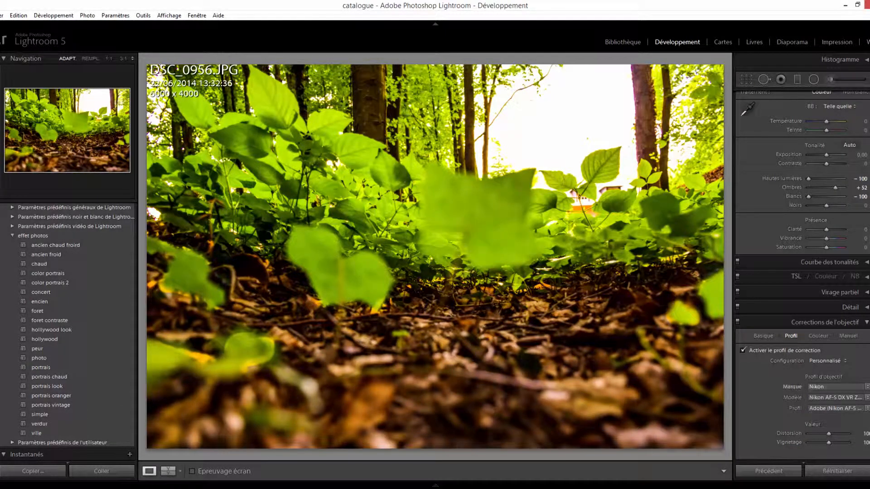
{"action": "left_click", "coordinate": [835, 398]}
{"action": "left_click", "coordinate": [797, 409]}
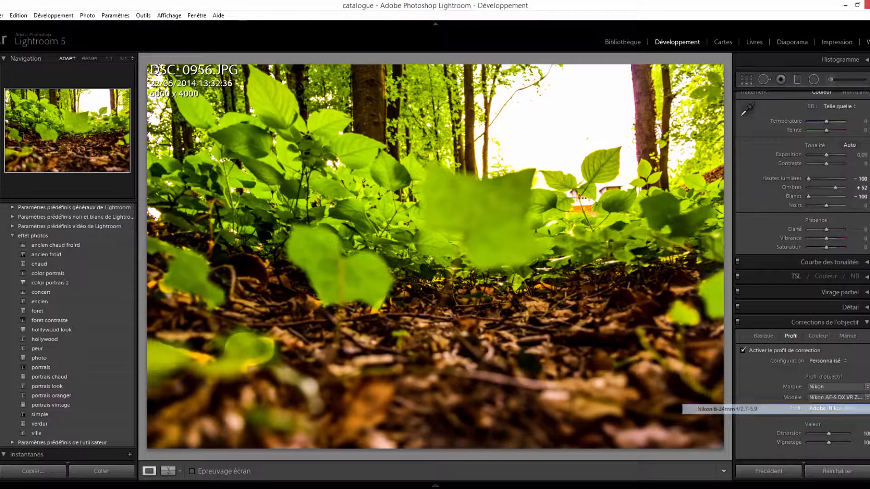
{"action": "left_click", "coordinate": [831, 398]}
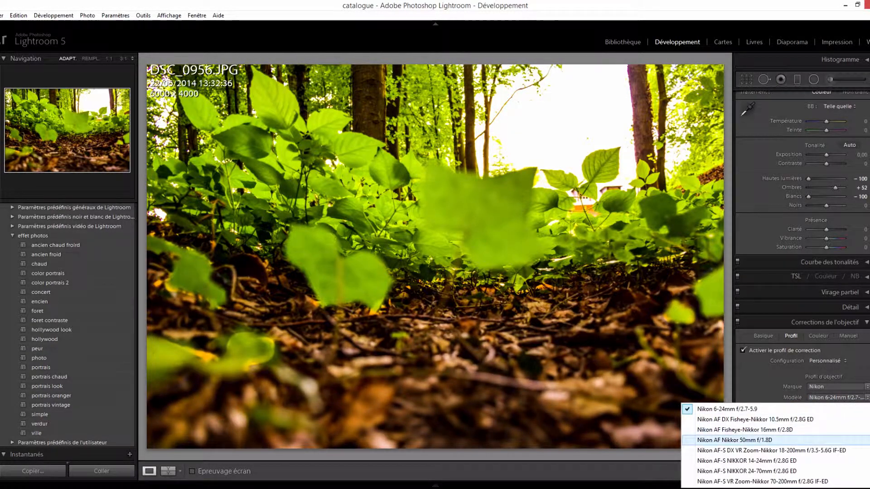
{"action": "left_click", "coordinate": [770, 450]}
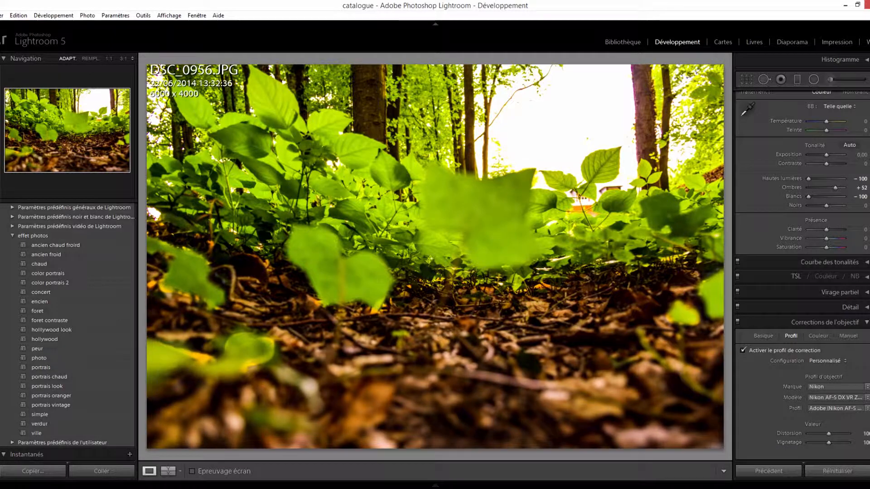